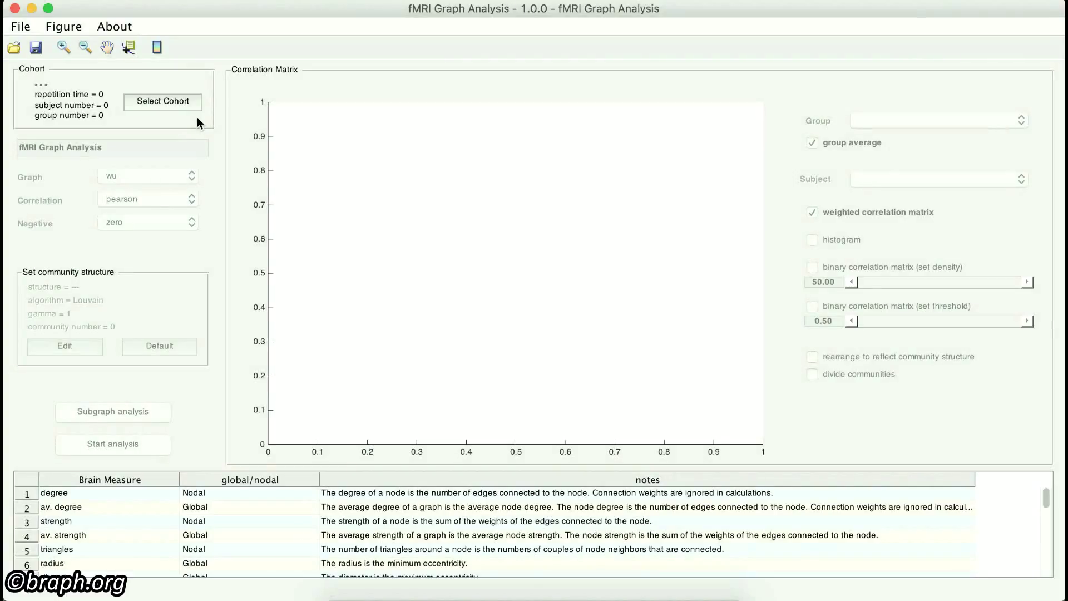
Load the cohort file my_cohort.fc from the fMRI folder into the graph analysis.
left_click(168, 108)
left_click(483, 165)
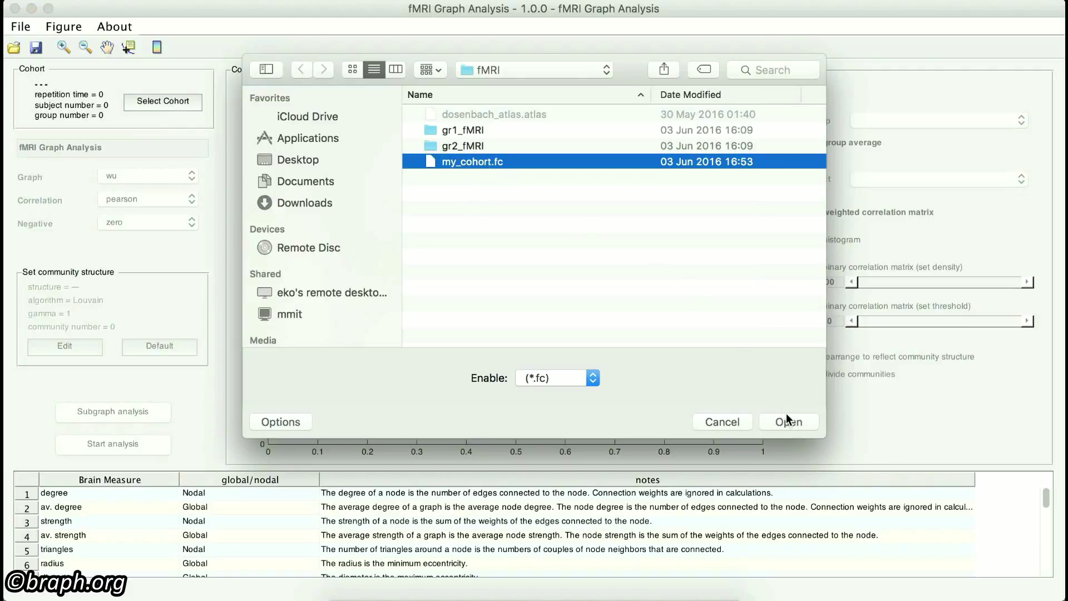
left_click(798, 427)
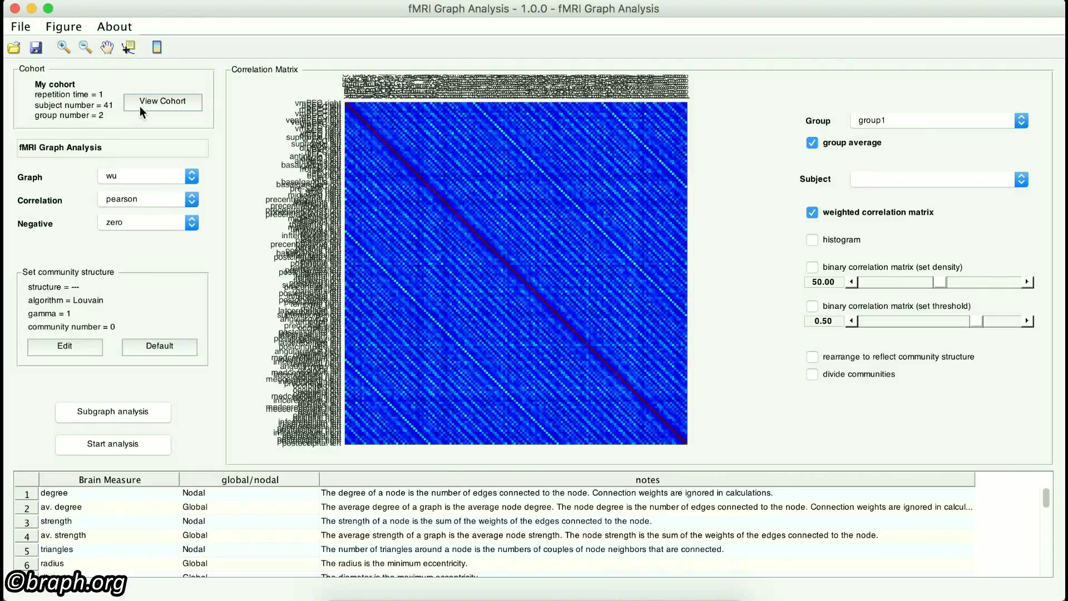
View the loaded cohort's groups and demographics in the cohort editor and close the editor.
left_click(158, 103)
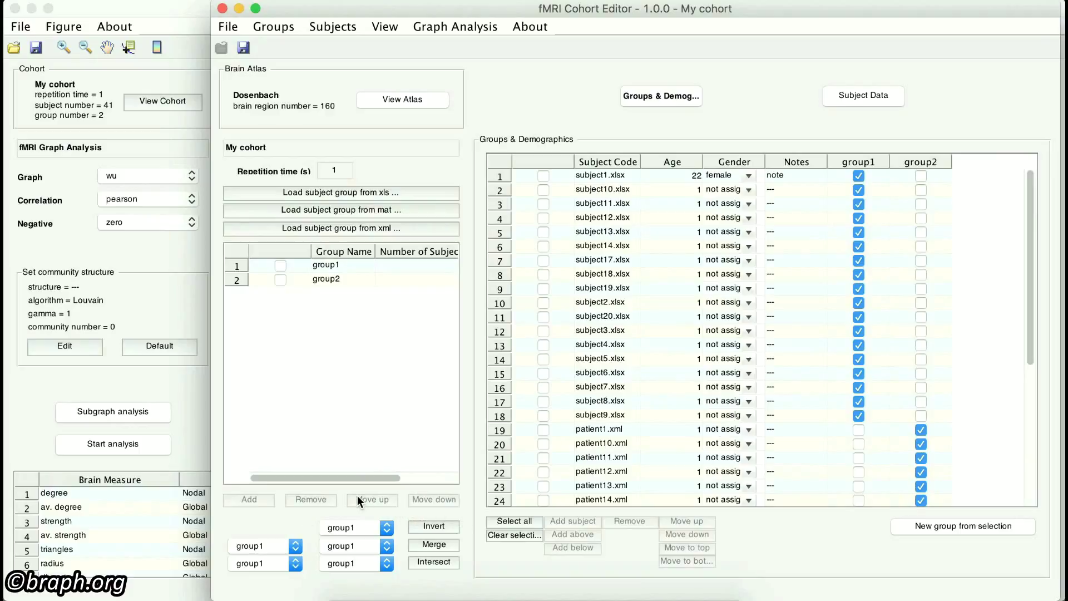
key("super+w")
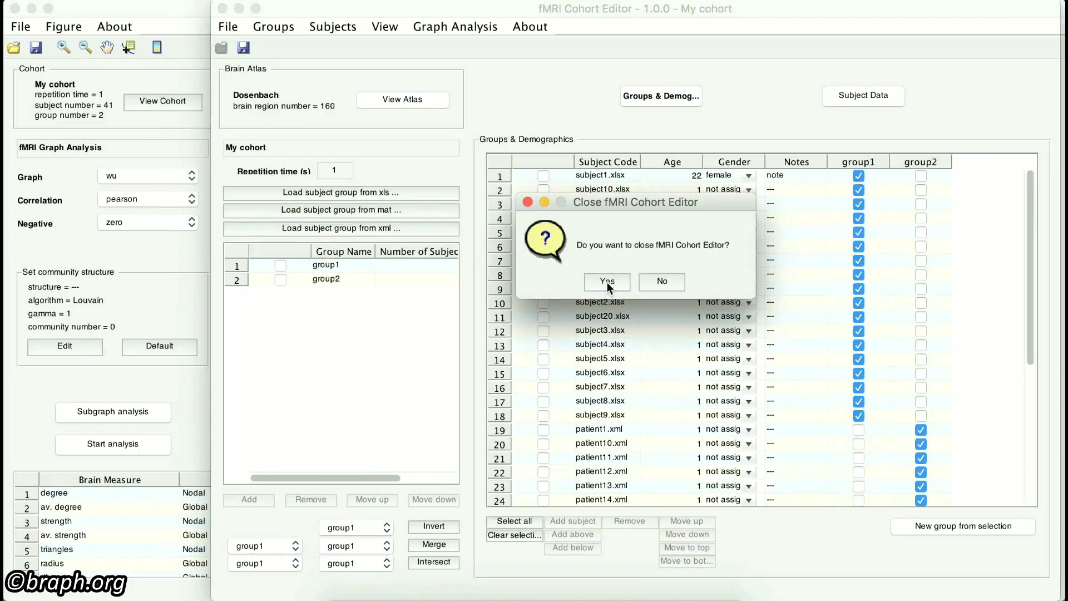
left_click(606, 282)
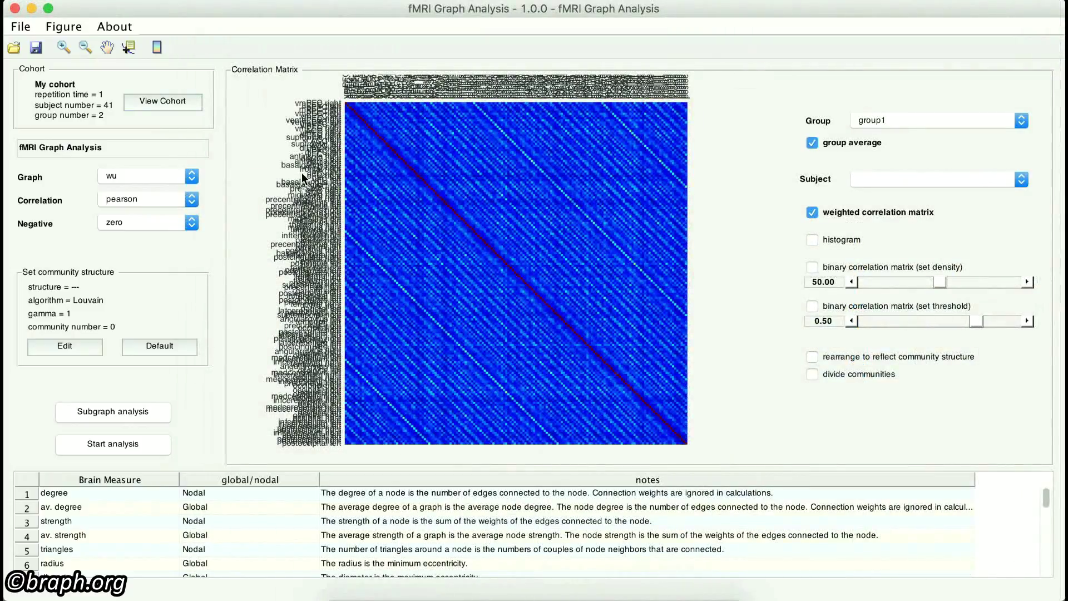
Name the analysis "My analysis" and set its graph type to bud.
left_click(183, 142)
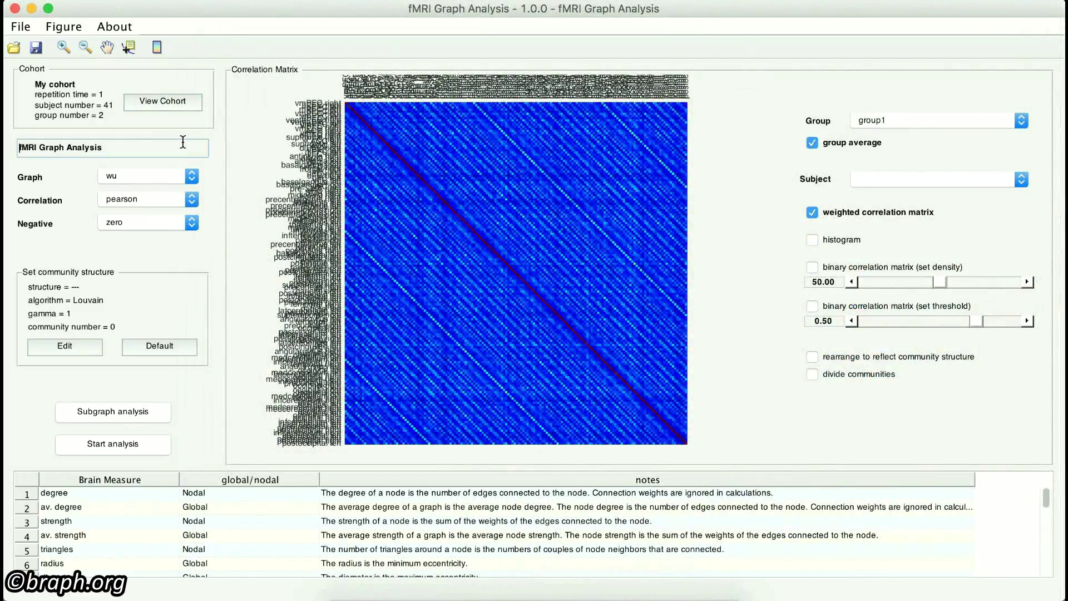
triple_click(183, 142)
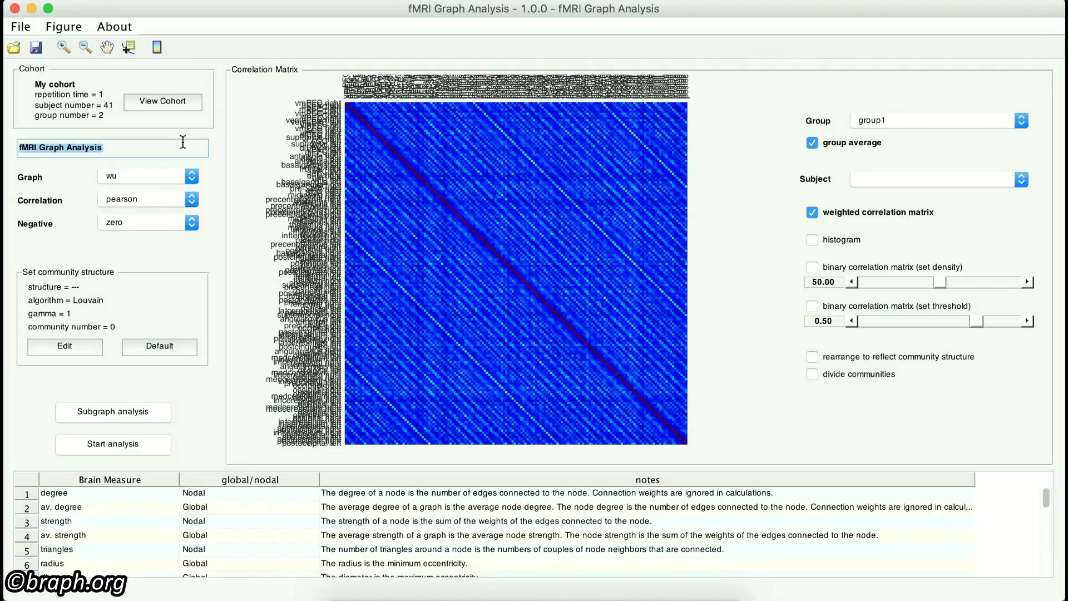
type("My analysis")
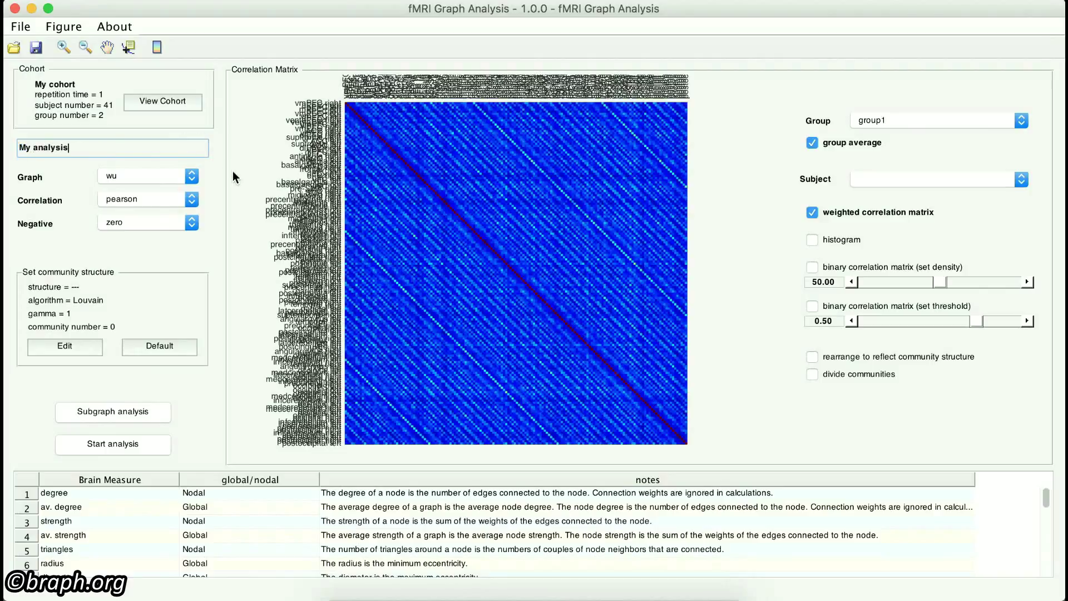
left_click(248, 177)
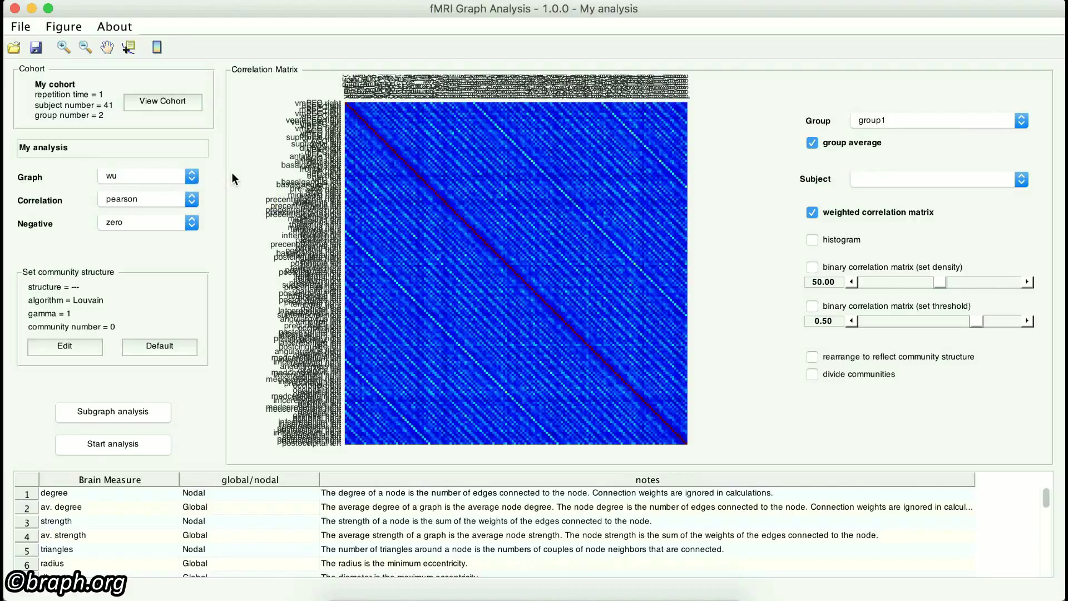
left_click(189, 177)
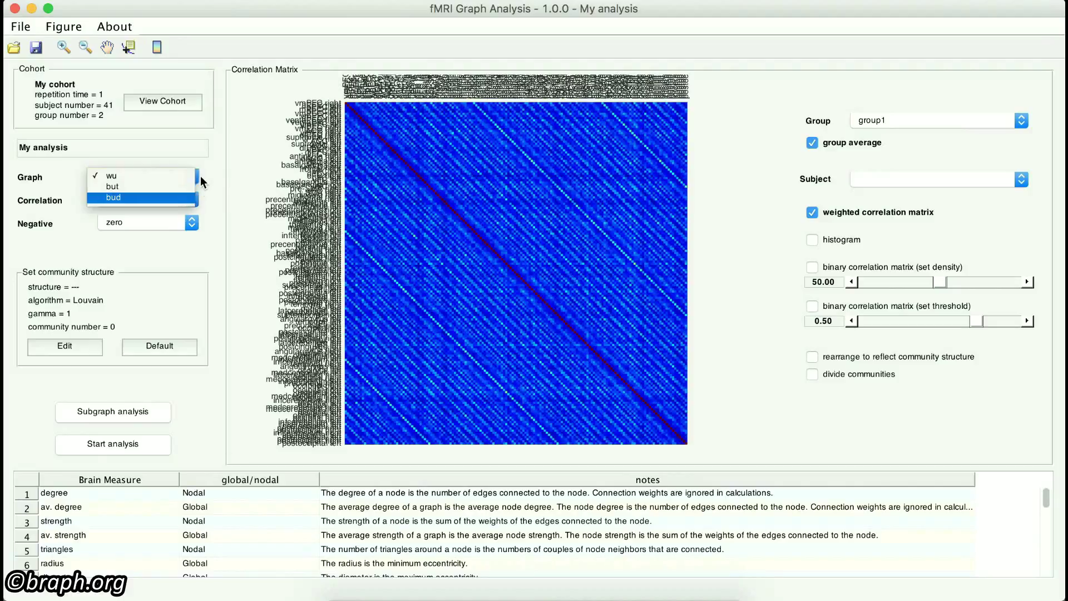
left_click(184, 199)
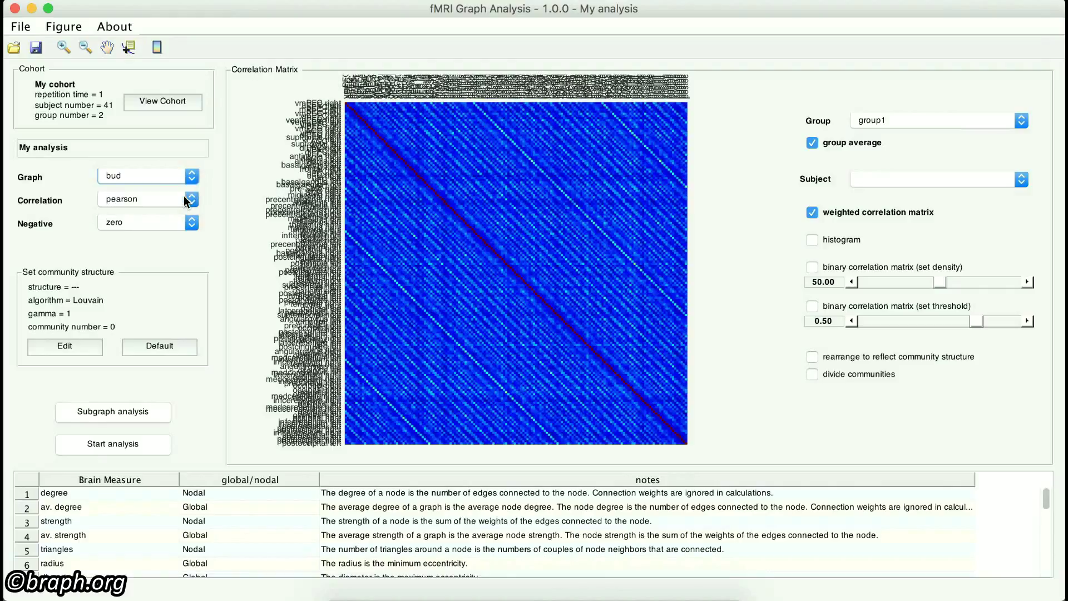
Try the spearman correlation for the matrix and return the correlation to pearson.
left_click(191, 199)
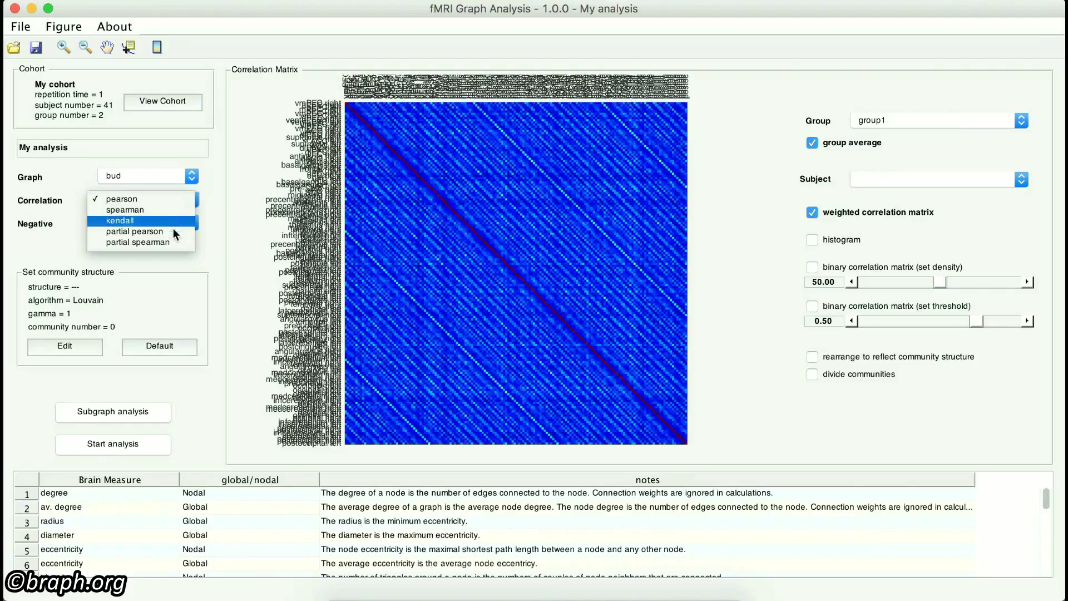
left_click(174, 213)
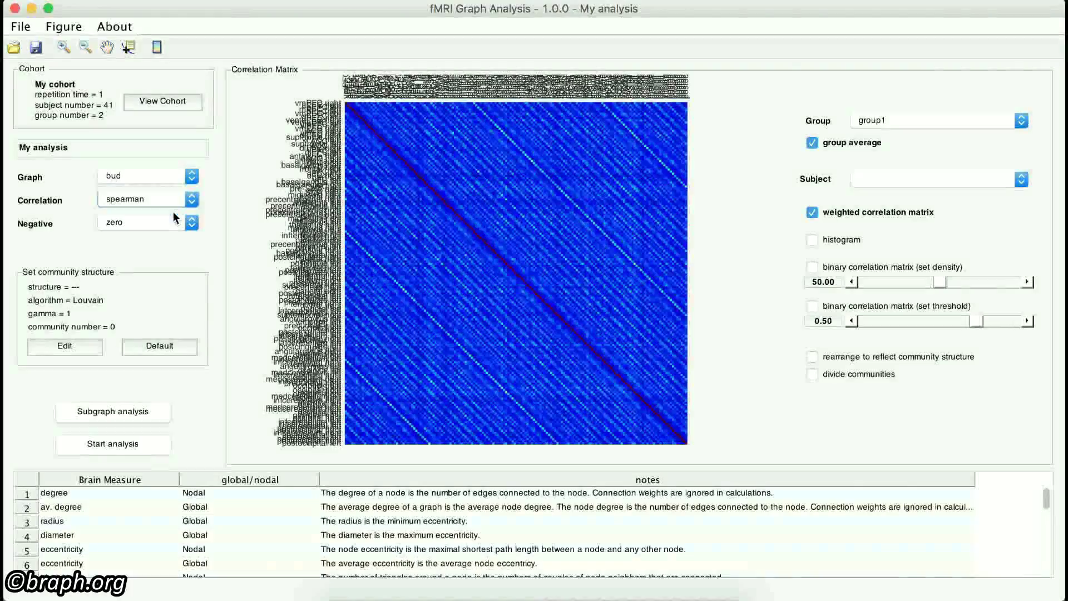
left_click(173, 200)
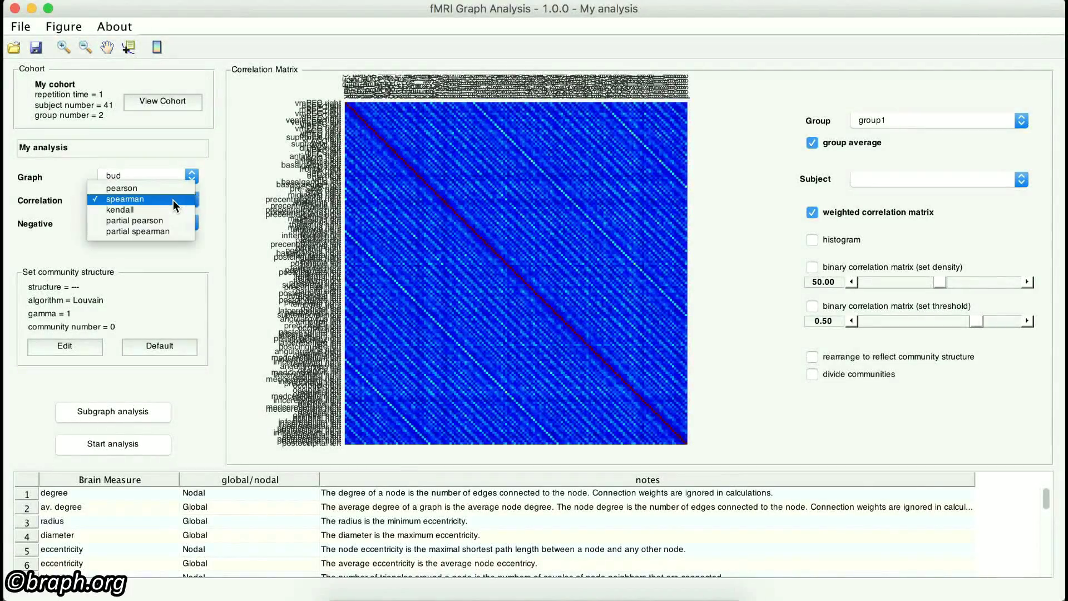
left_click(168, 192)
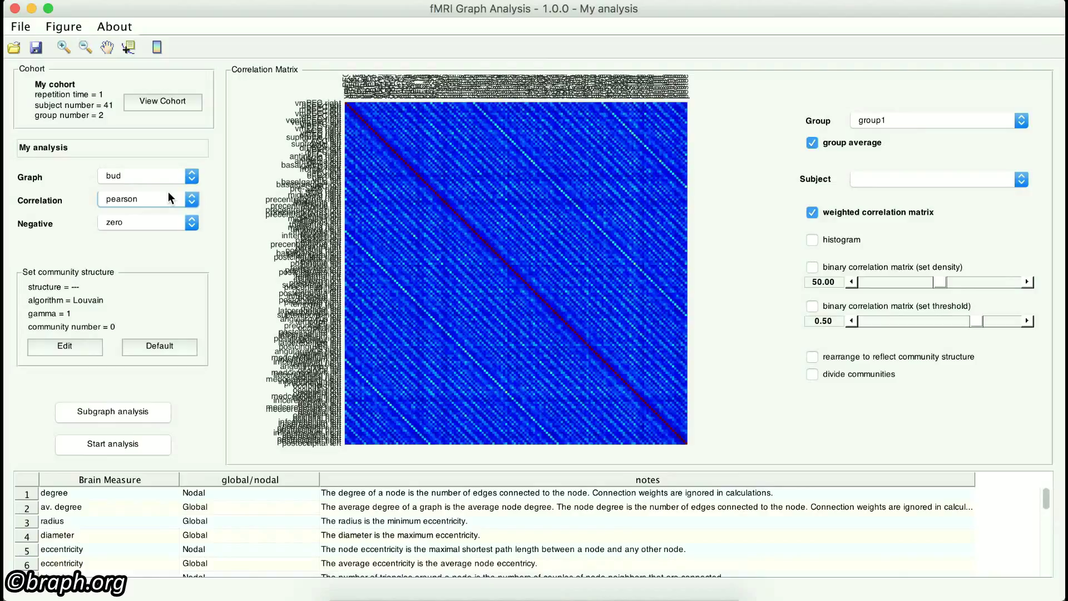
Try the none option for negative correlations and return the setting to zero.
left_click(180, 225)
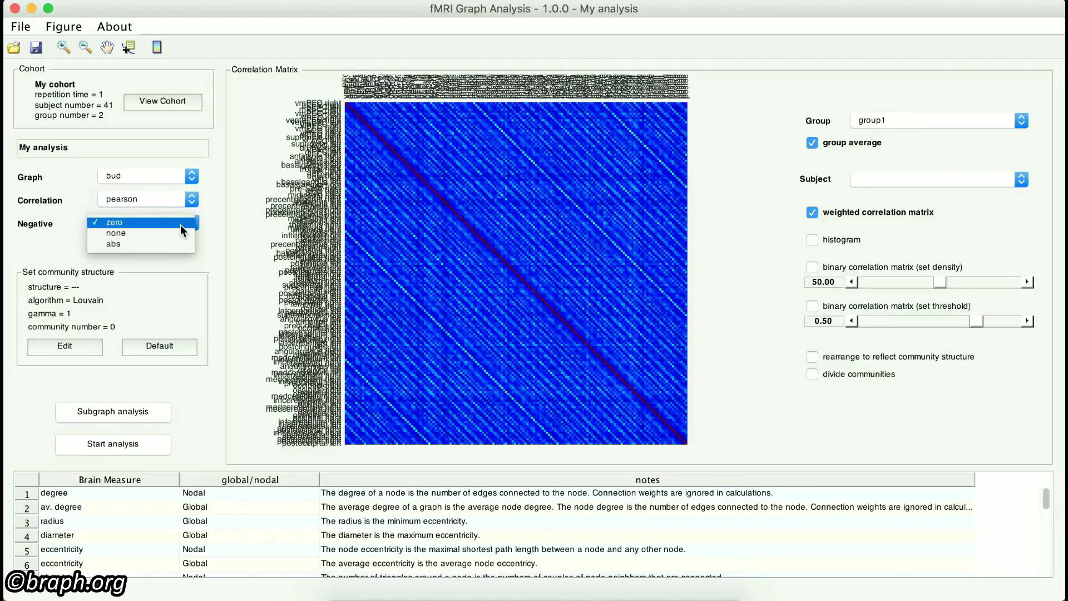
left_click(175, 233)
left_click(172, 229)
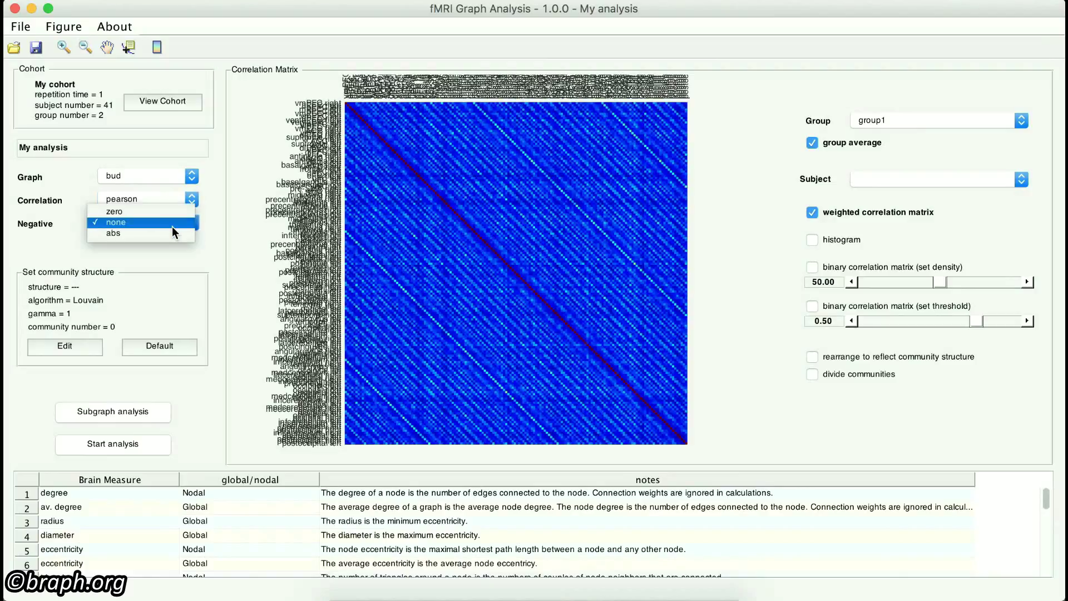
left_click(170, 212)
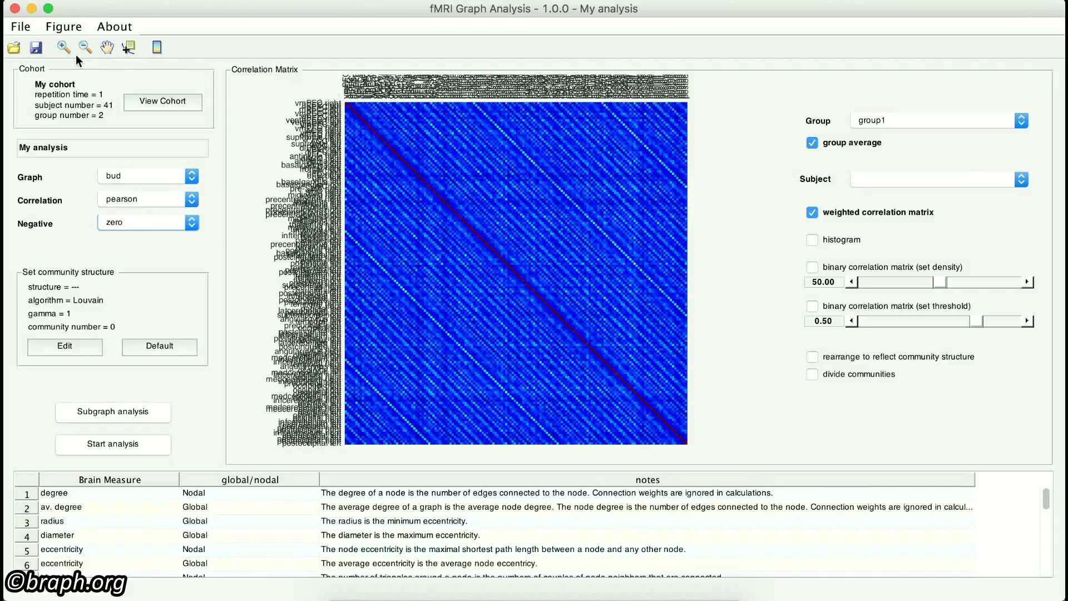
Generate a separate figure of the group1 correlation matrix, shown full screen with a colorbar.
left_click(64, 28)
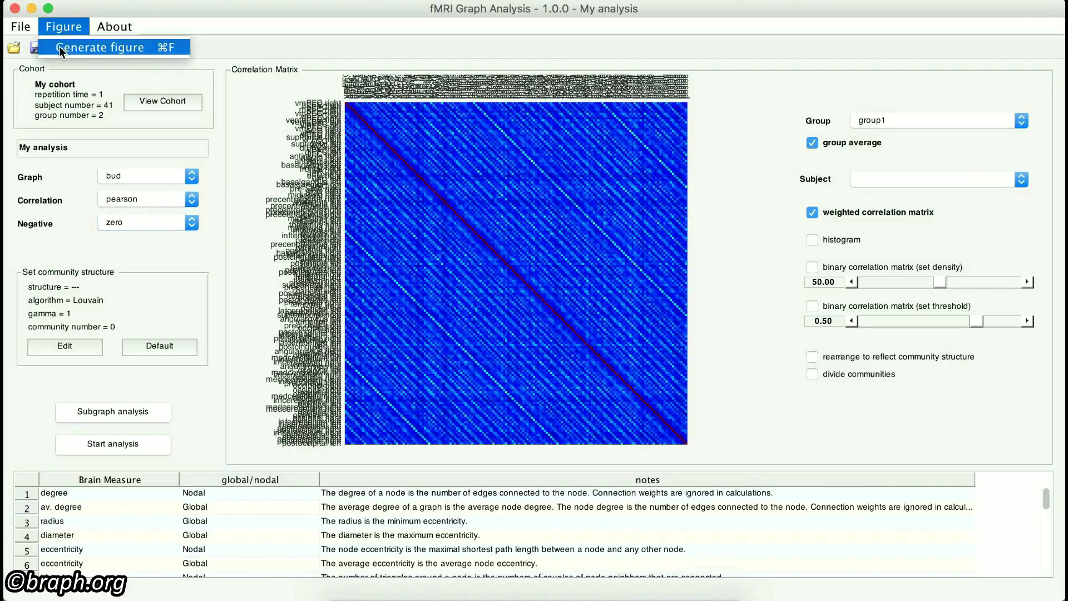
left_click(87, 51)
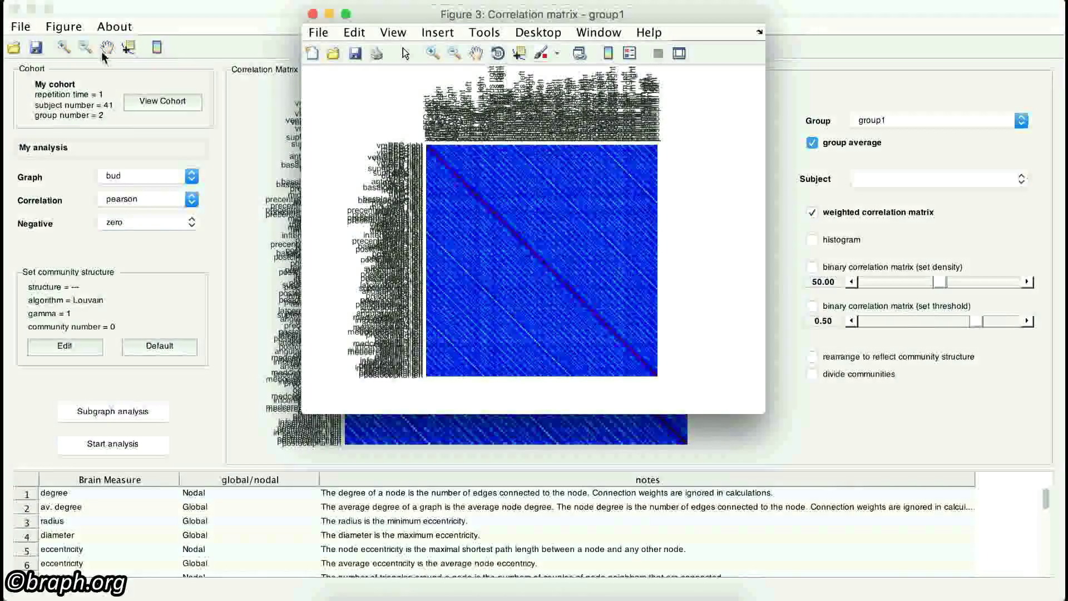
double_click(550, 17)
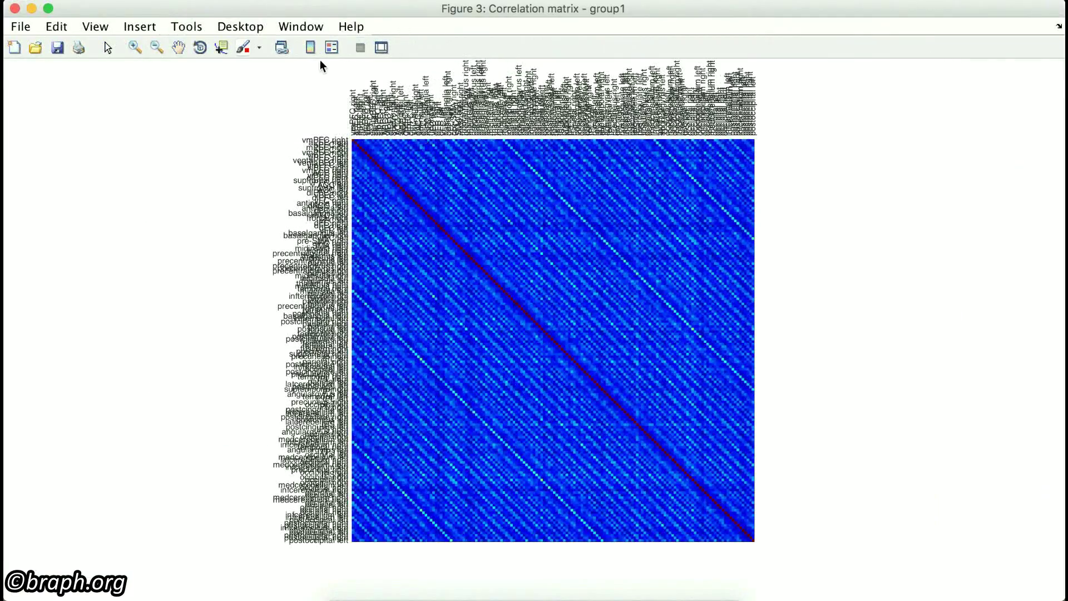
left_click(311, 50)
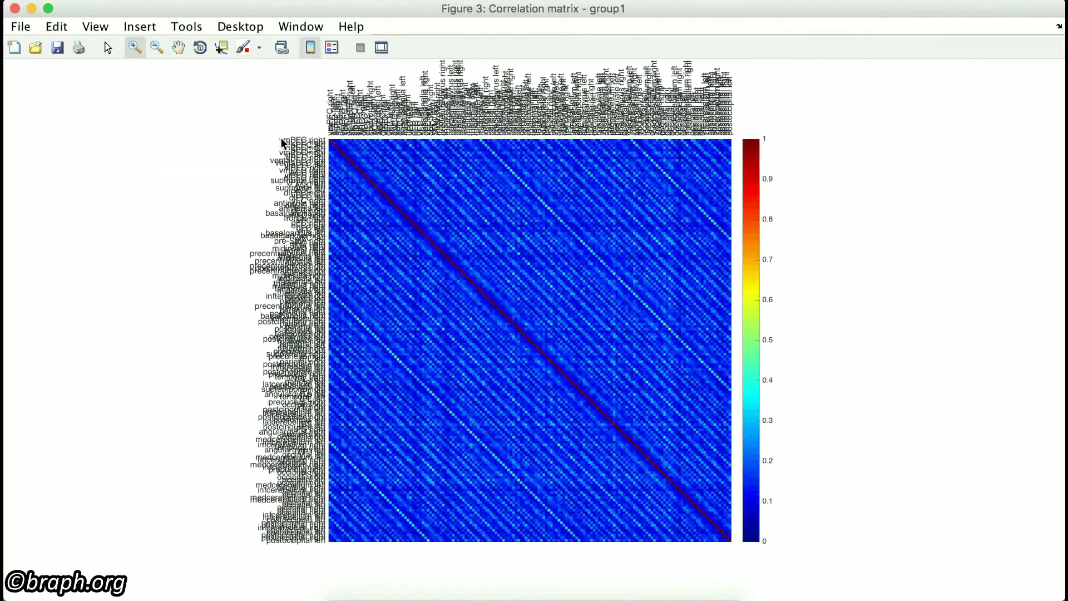
Read the value of the matrix cell at X 32, Y 2 with a data tip and close the figure.
left_click(373, 171)
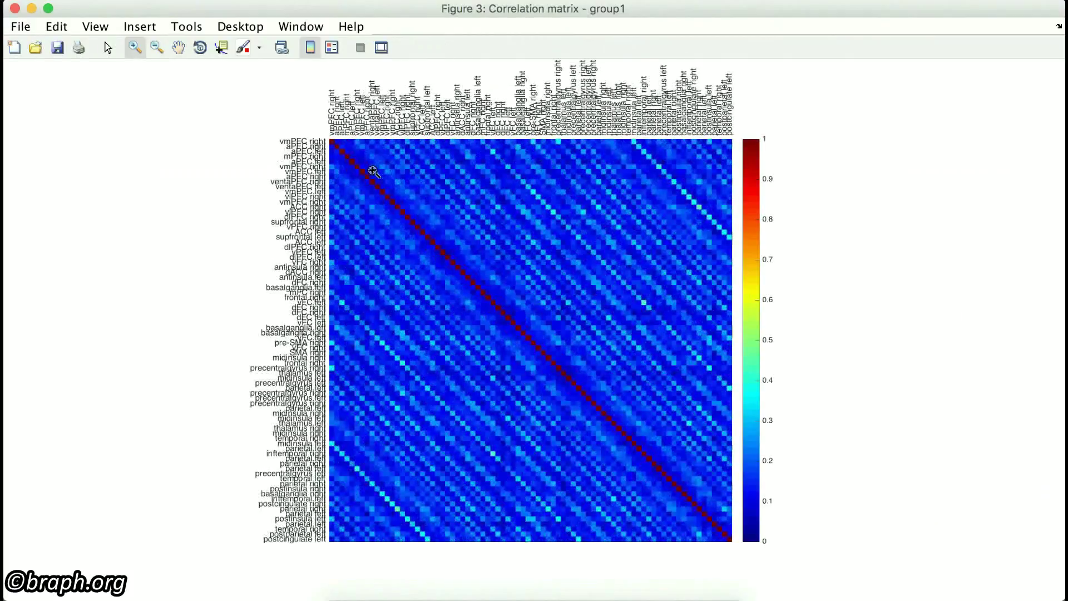
left_click(373, 171)
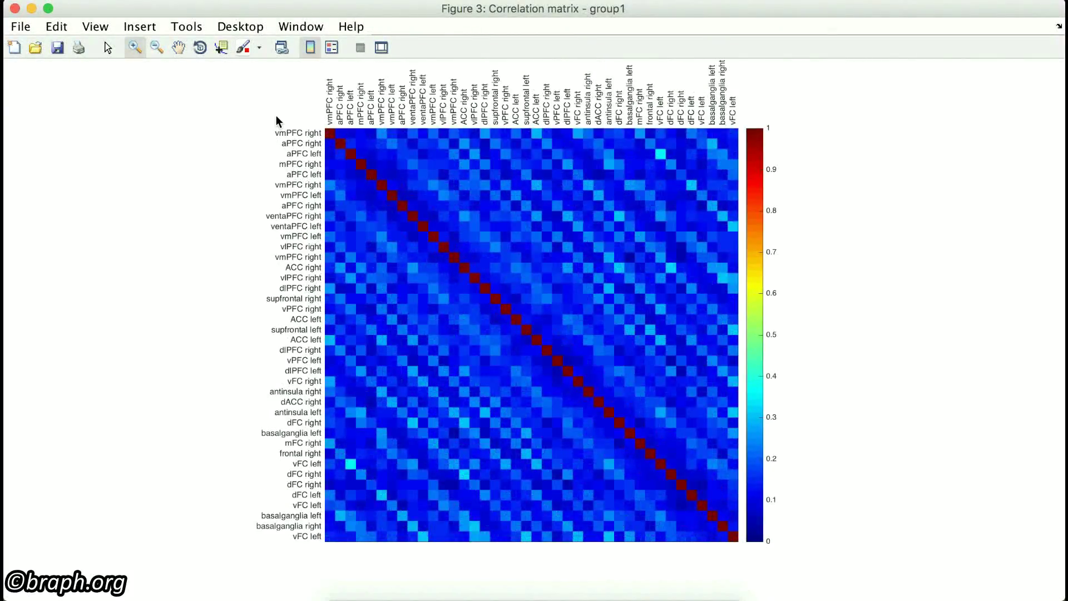
left_click(221, 48)
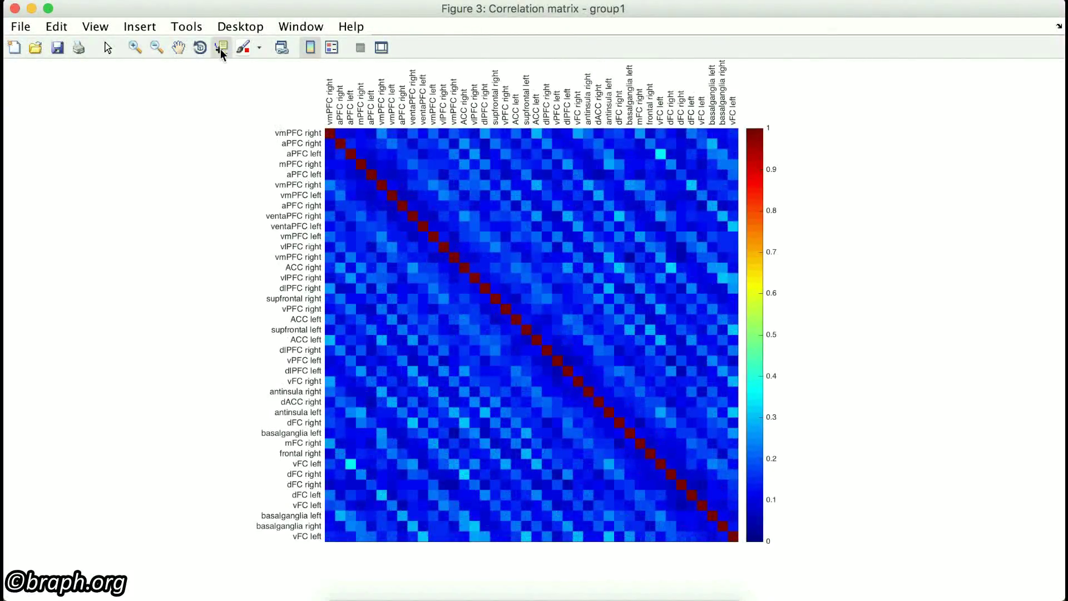
left_click(655, 150)
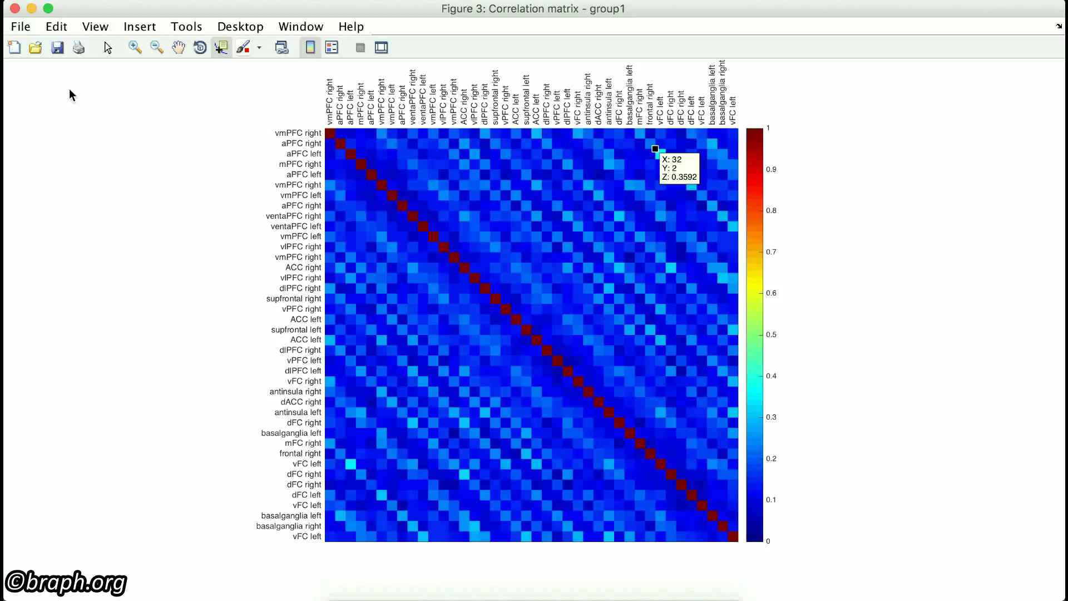
left_click(15, 8)
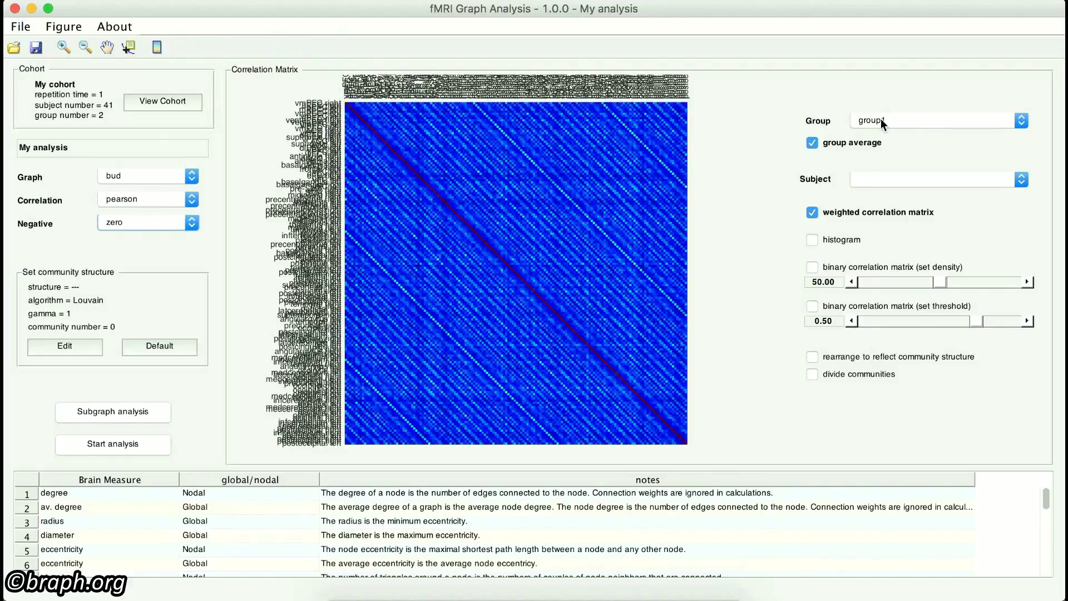
View the average correlation matrix of group2 and switch back to group1.
left_click(904, 116)
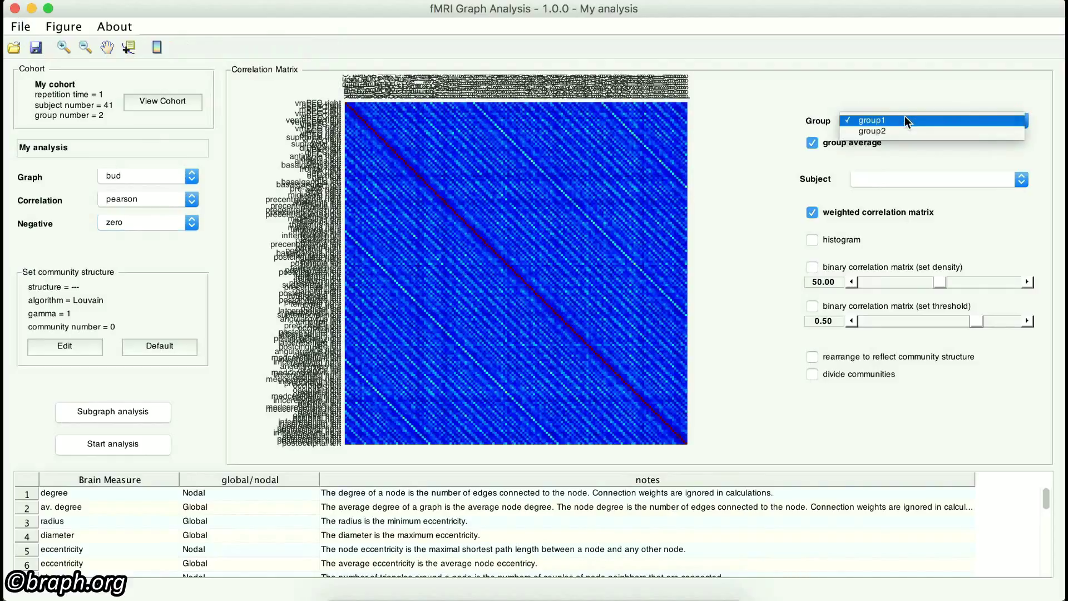
left_click(906, 128)
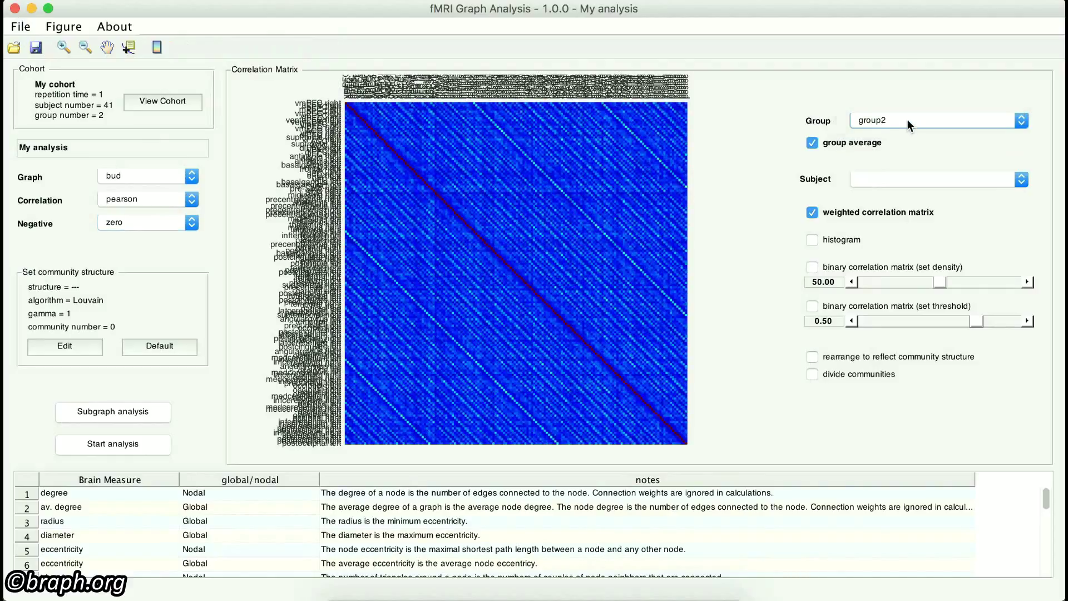
left_click(907, 119)
left_click(908, 111)
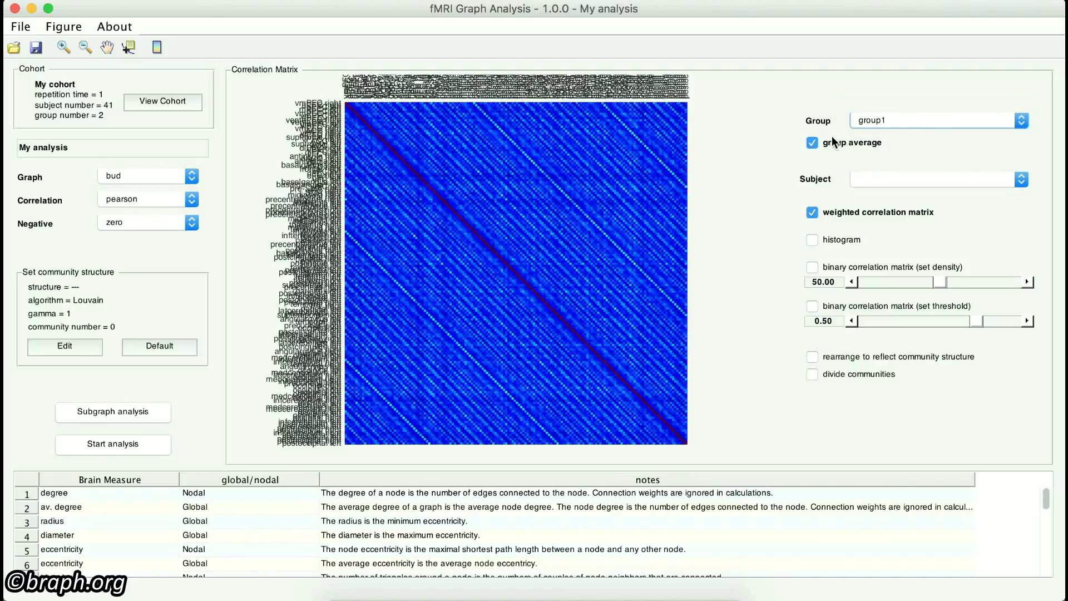
Turn off the group average and show the weighted correlation matrix of subject6.xlsx after viewing that of subject16.xlsx.
left_click(814, 144)
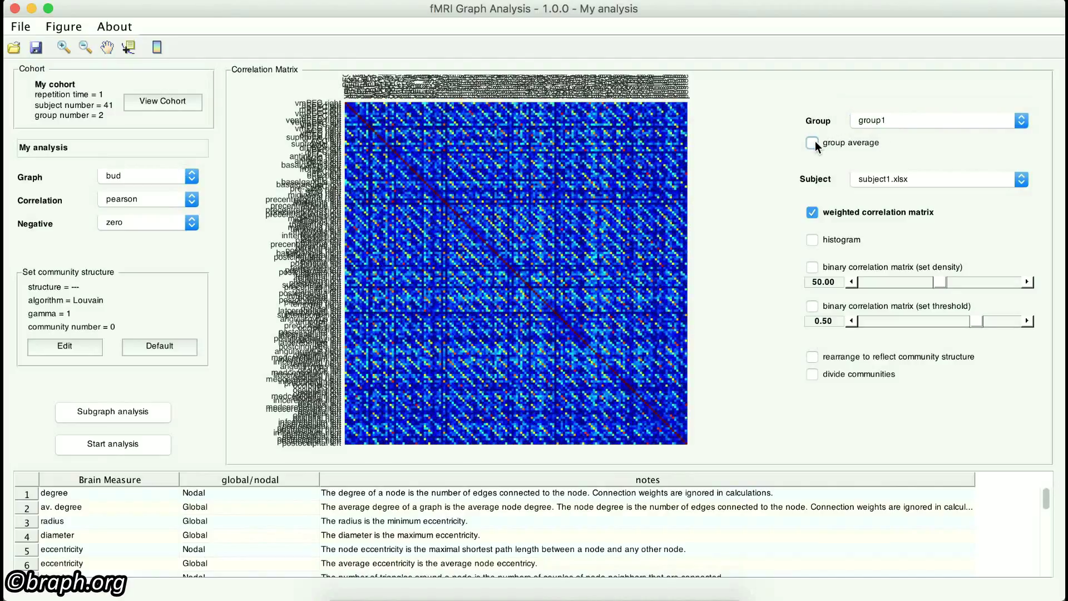
left_click(930, 182)
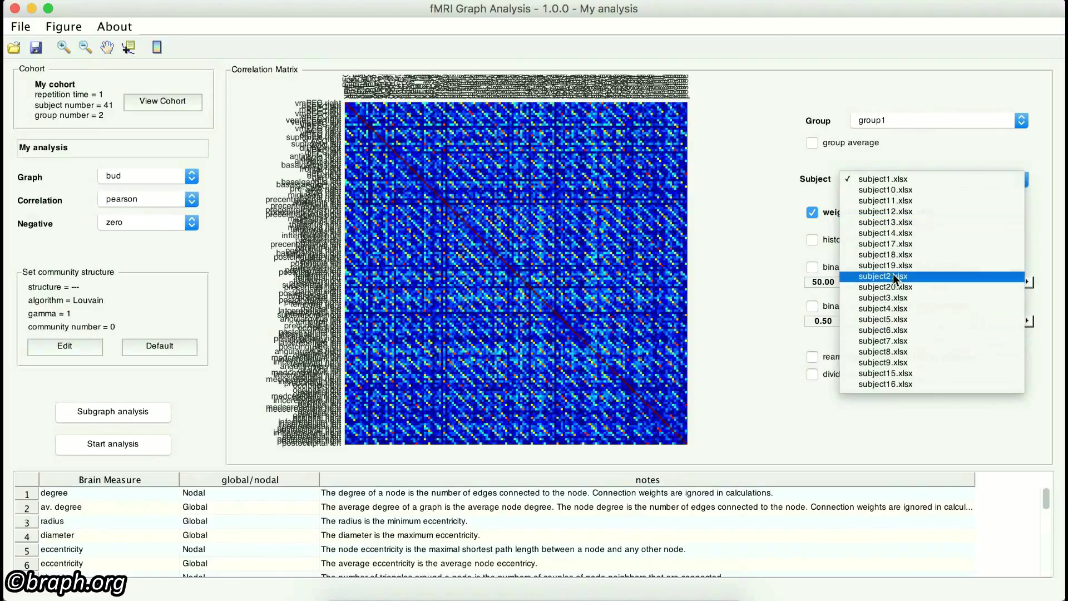
left_click(908, 384)
left_click(898, 185)
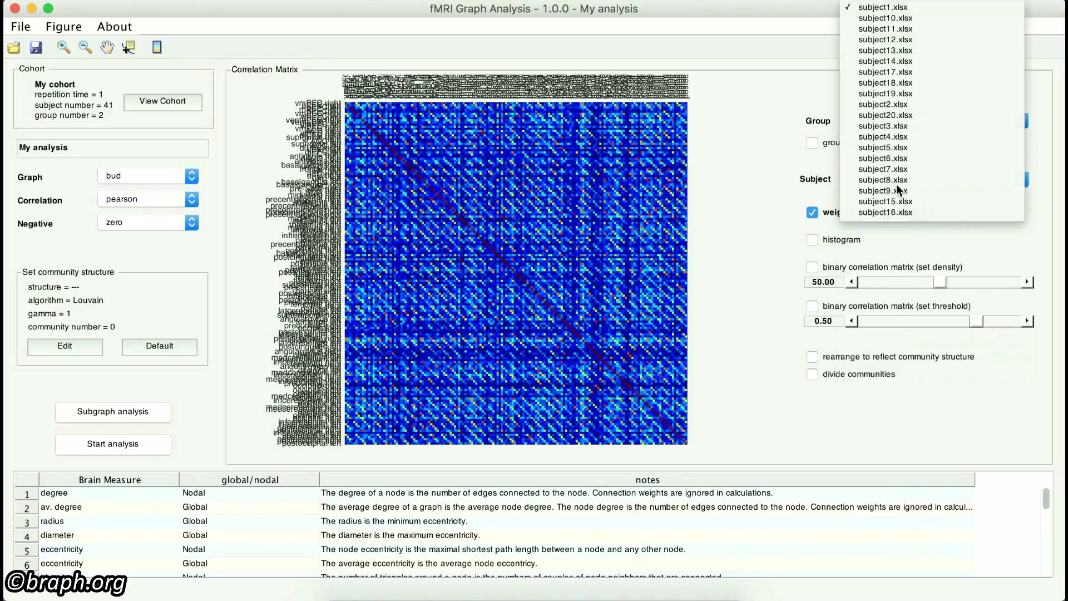
left_click(890, 165)
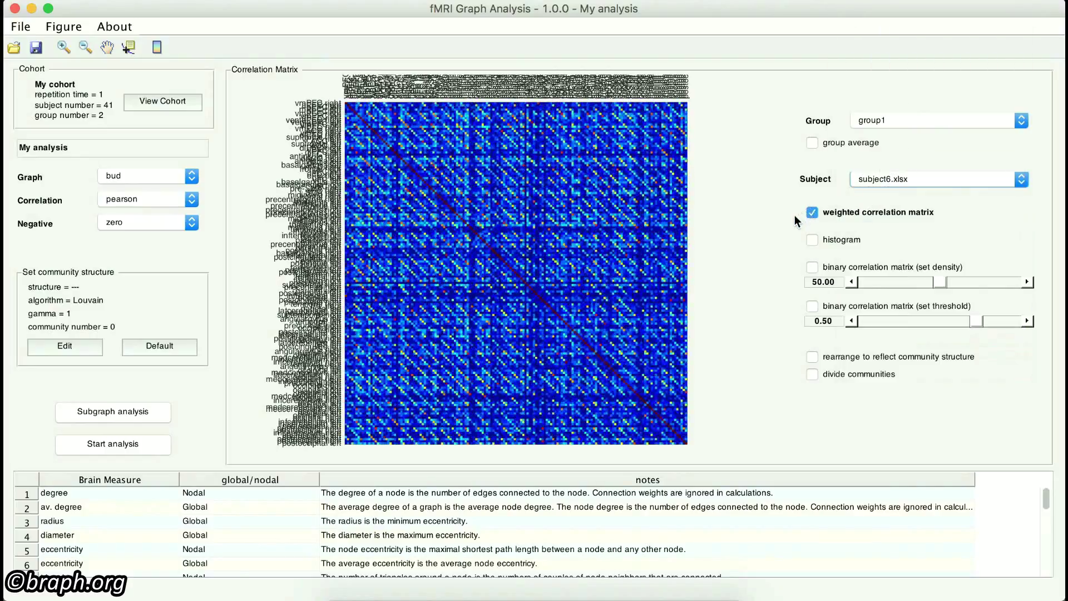
left_click(837, 213)
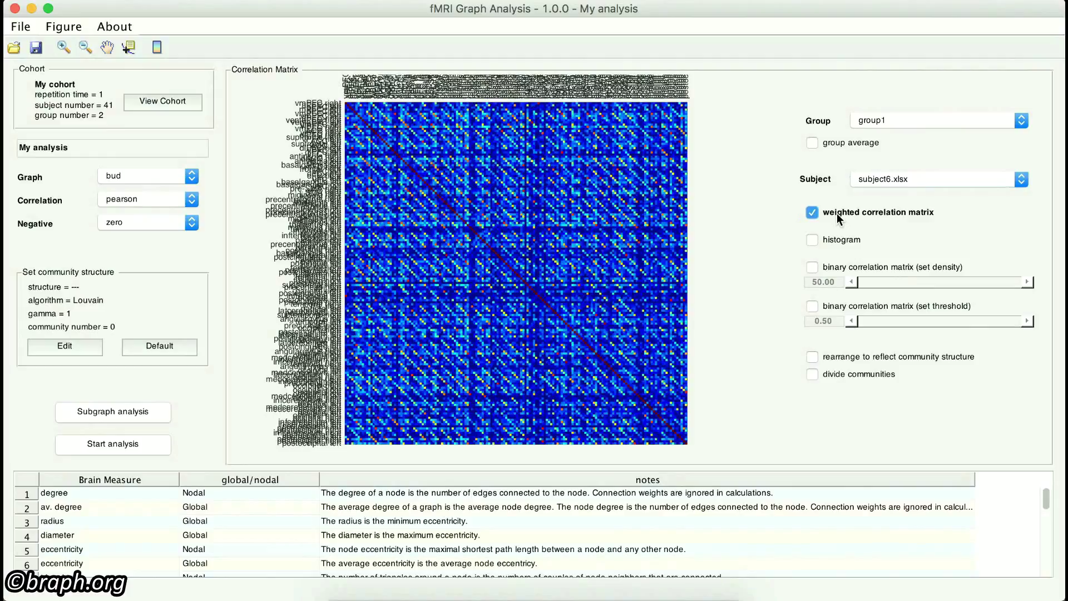
View the subject's histogram, switch through the binary correlation matrices by density and by threshold, and set the threshold to 0.184.
left_click(814, 240)
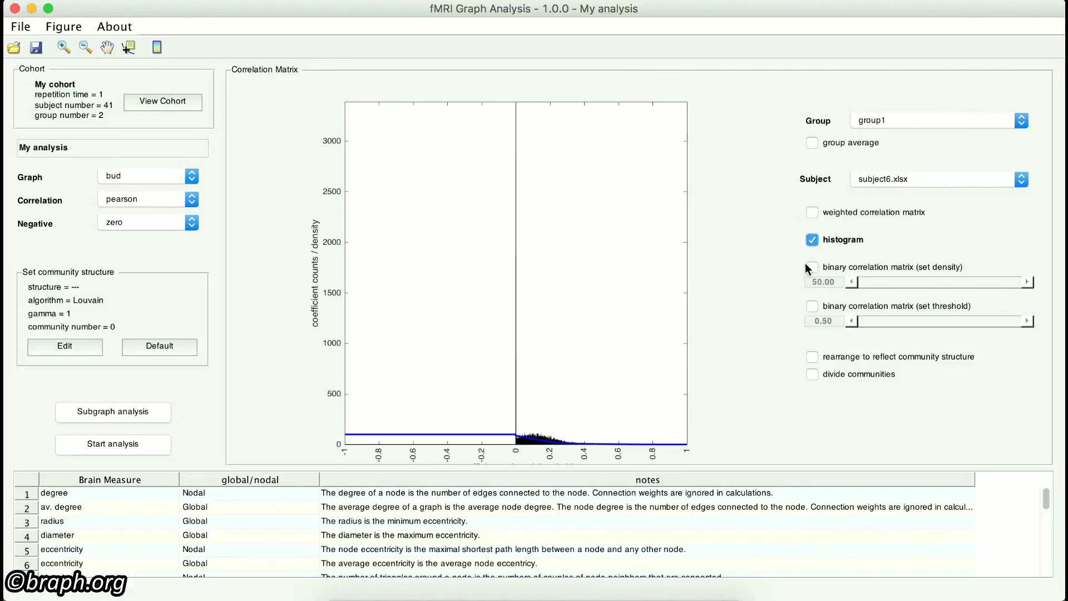
left_click(813, 266)
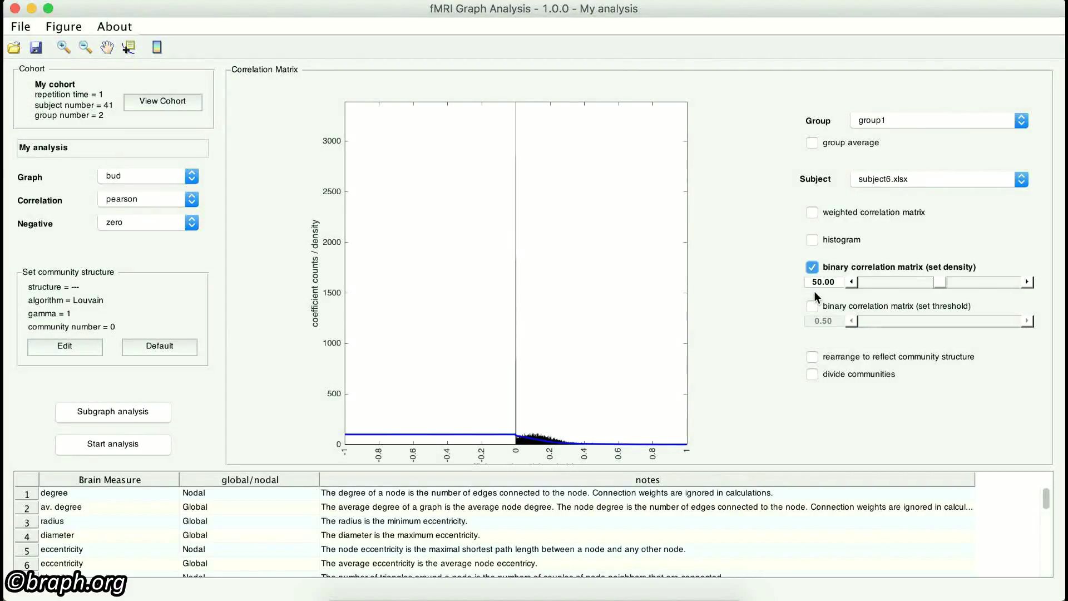
left_click(813, 306)
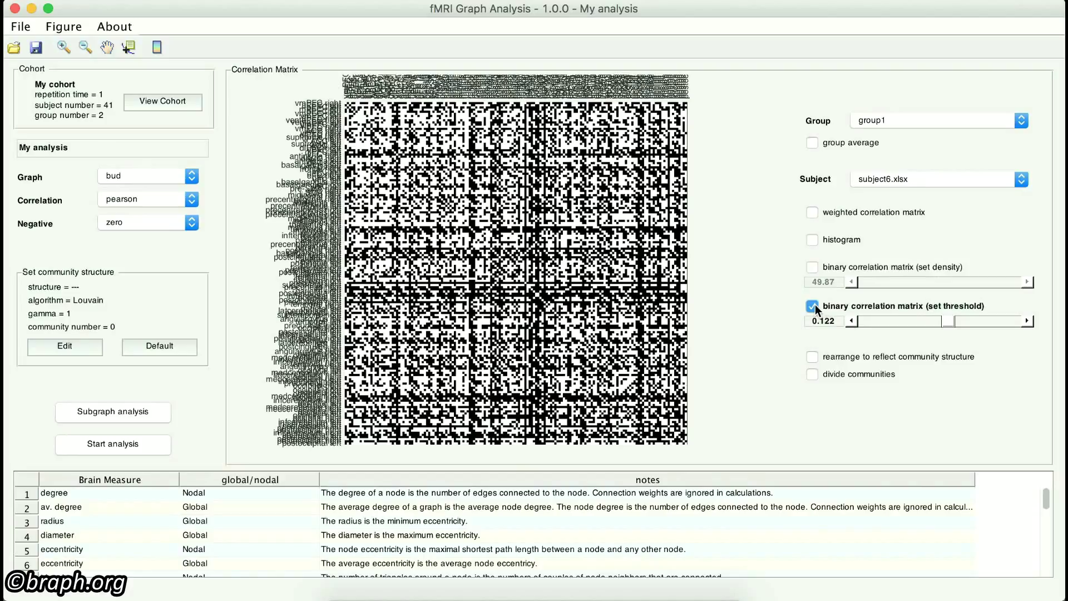
left_click(956, 322)
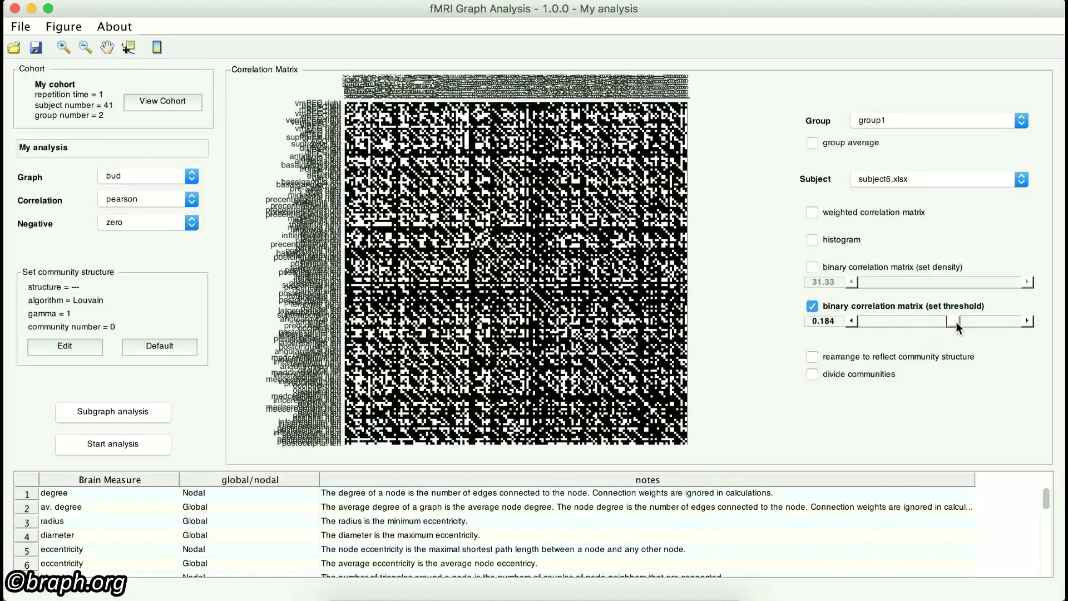
Show the binary correlation matrix by density and set the density to about 45.
left_click(814, 269)
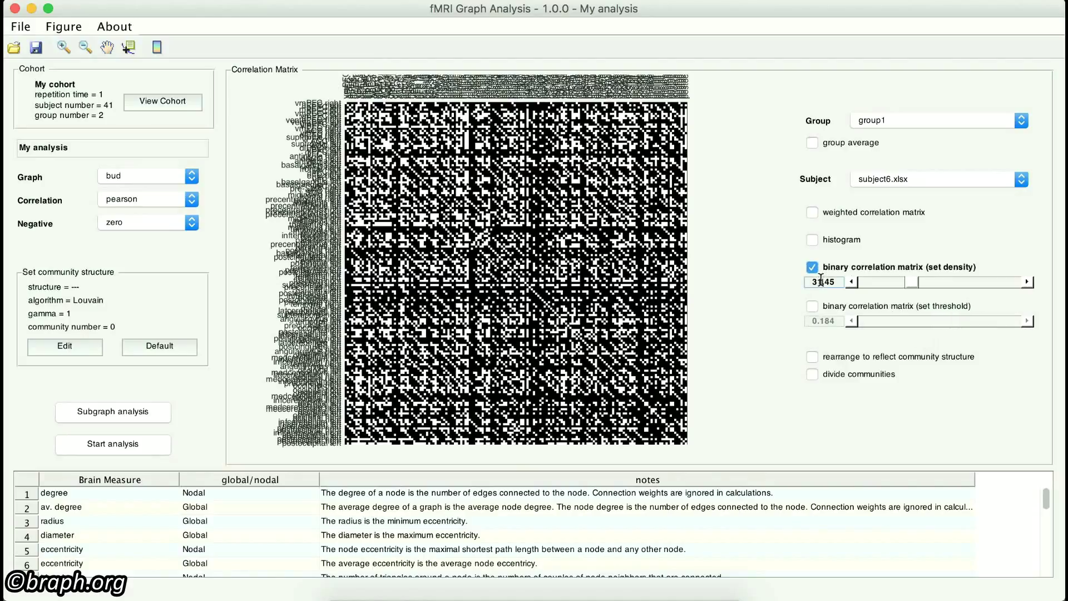
key("BackSpace")
key("BackSpace")
key("BackSpace")
key("Return")
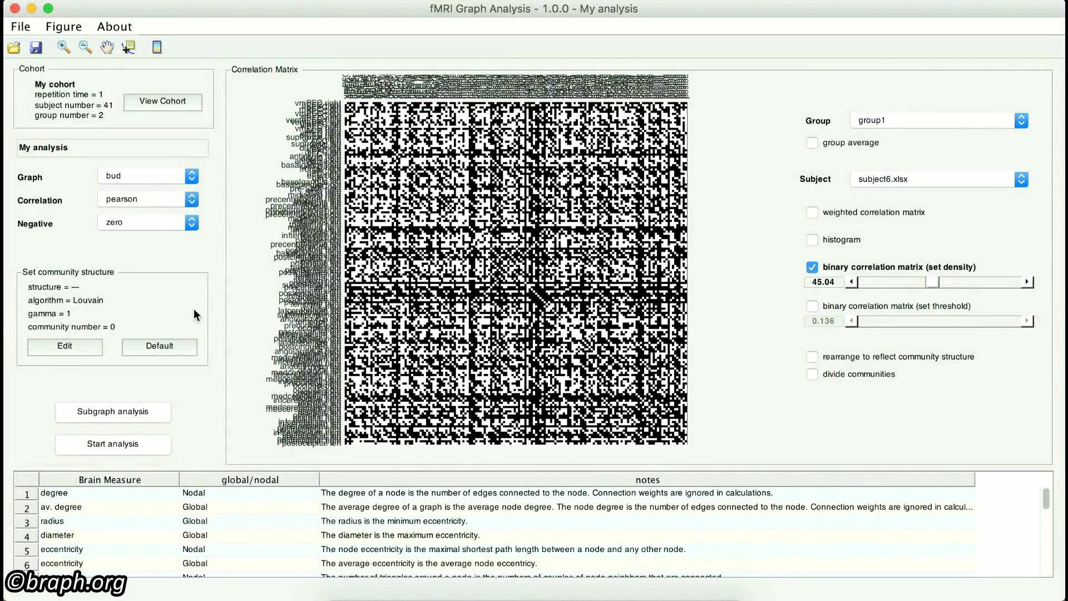
Apply the default community structure and open its editing window, enlarged to full screen.
left_click(165, 354)
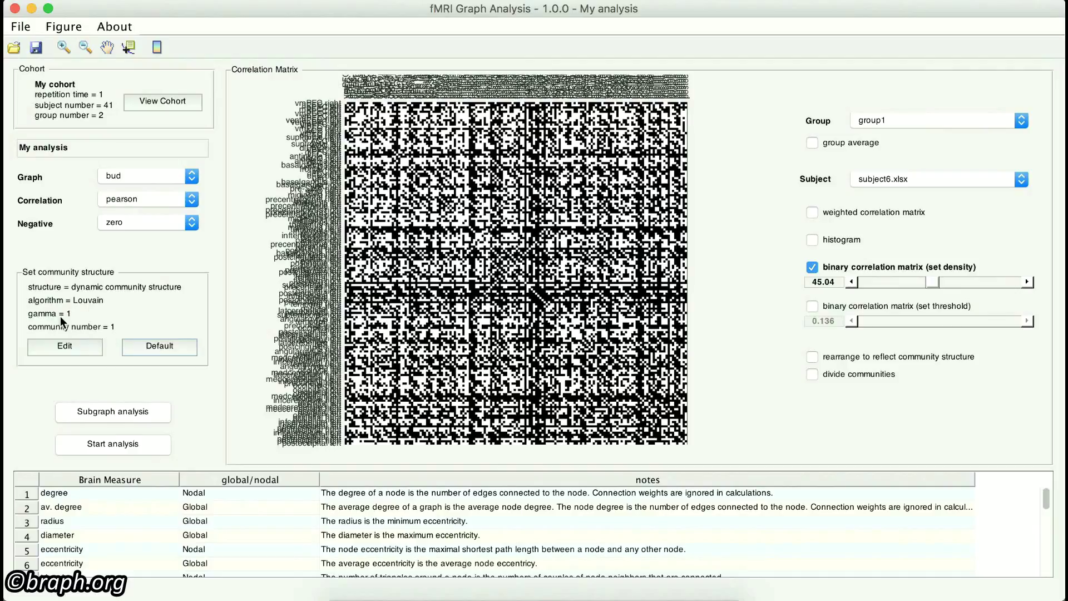
left_click(67, 350)
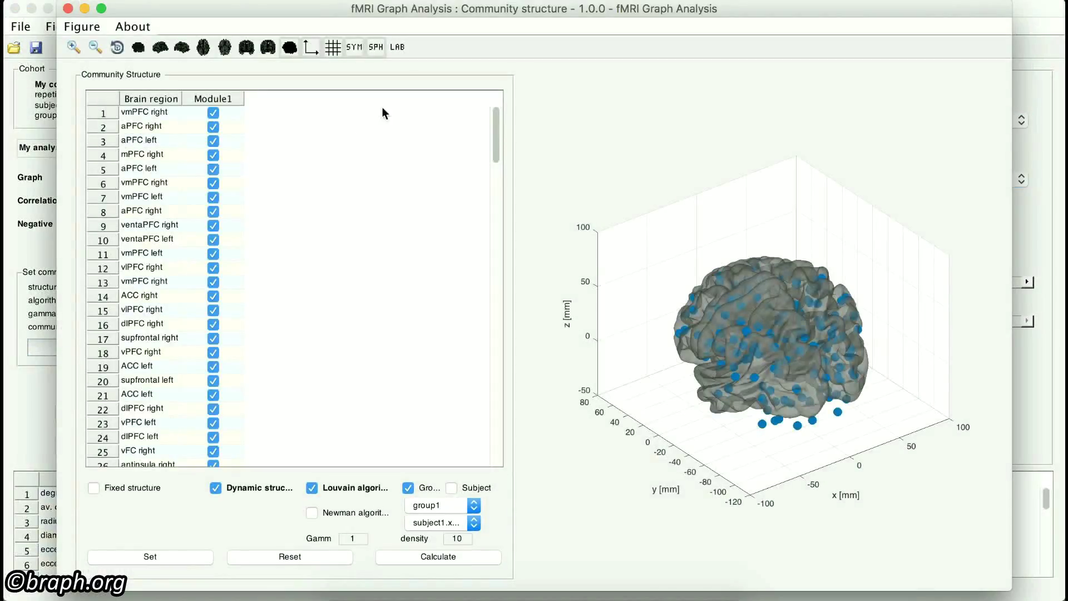
double_click(499, 9)
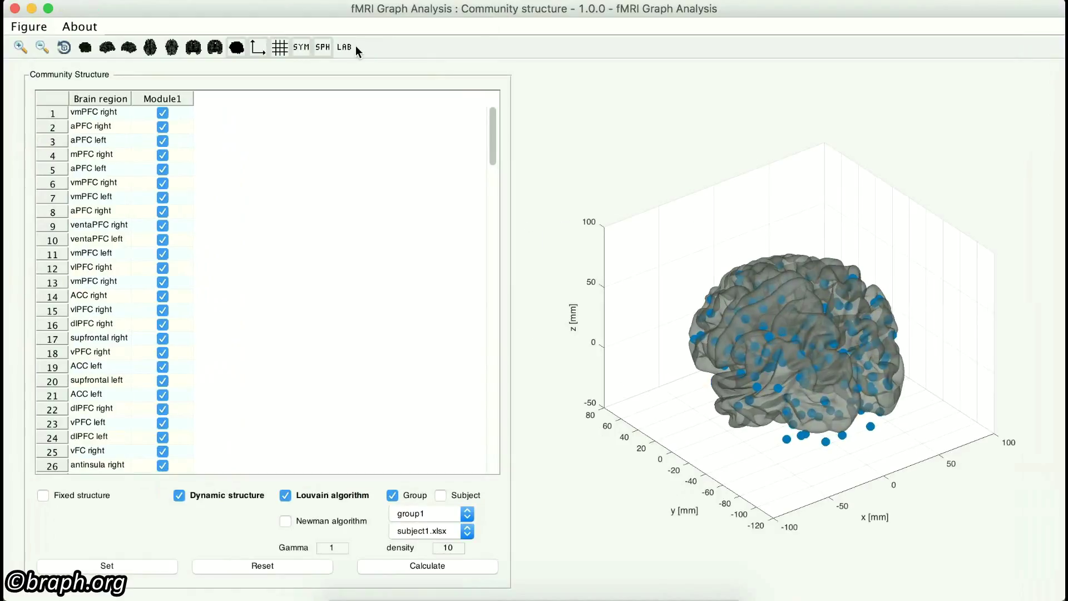
Toggle the region labels, region symbols, axes and brain surface in the 3D plot, restoring each one.
left_click(351, 46)
left_click(351, 45)
left_click(304, 48)
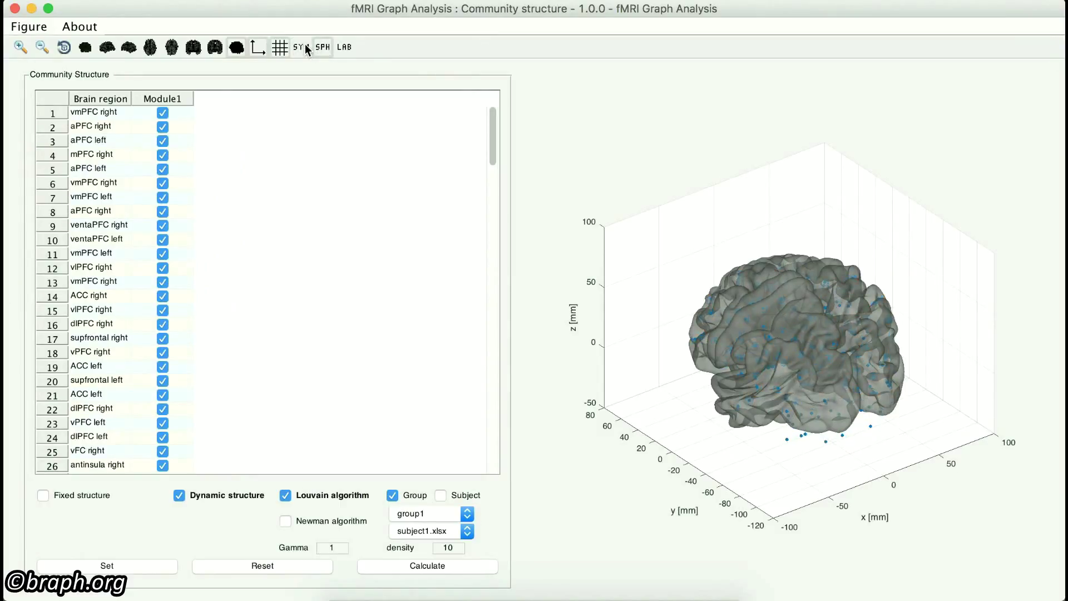
left_click(304, 48)
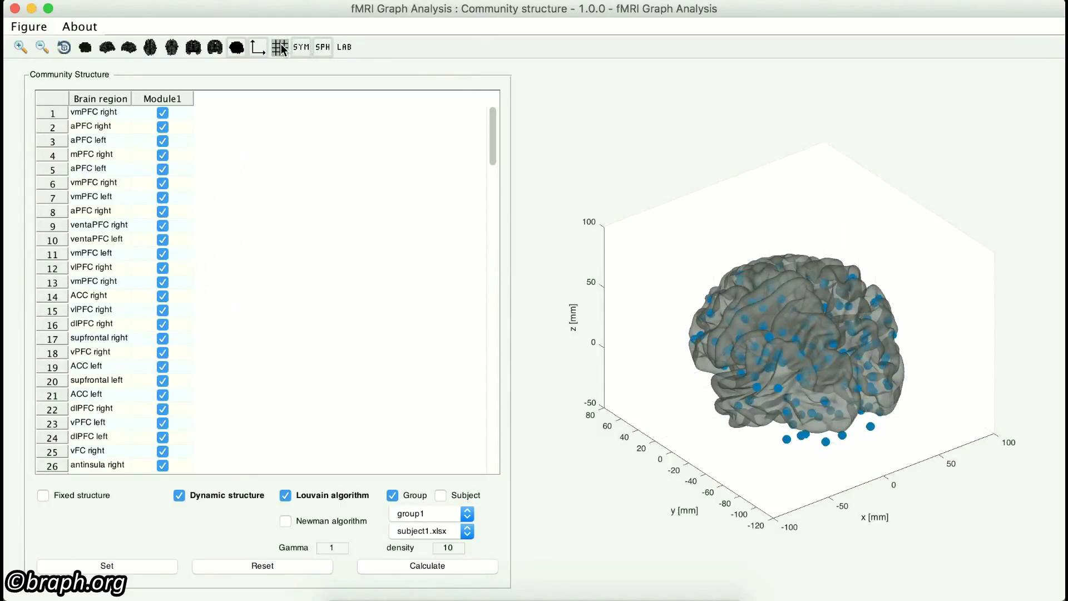
left_click(258, 49)
left_click(258, 49)
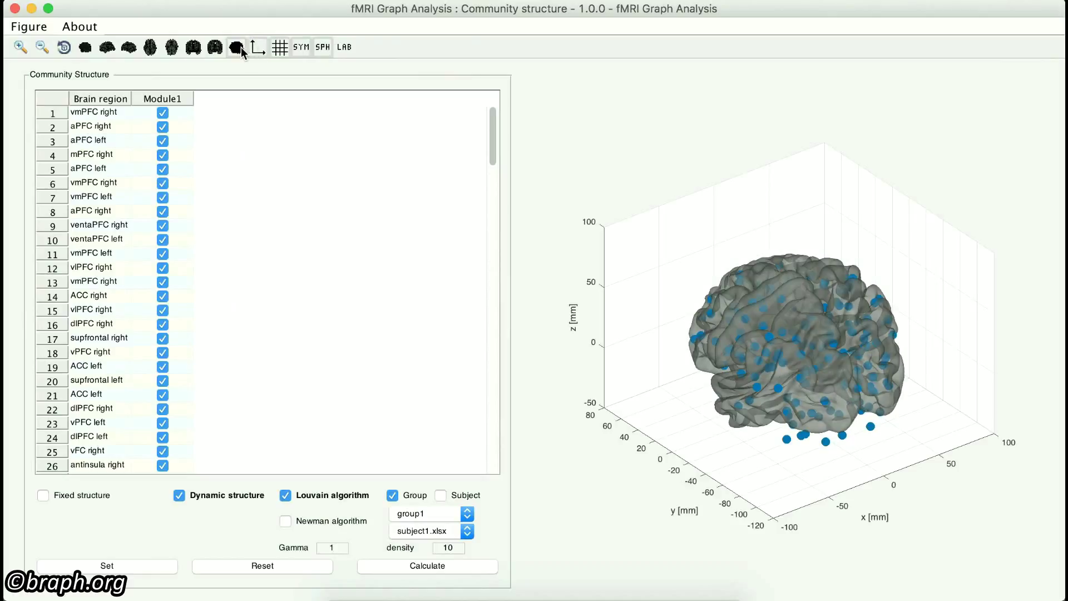
left_click(238, 49)
left_click(238, 49)
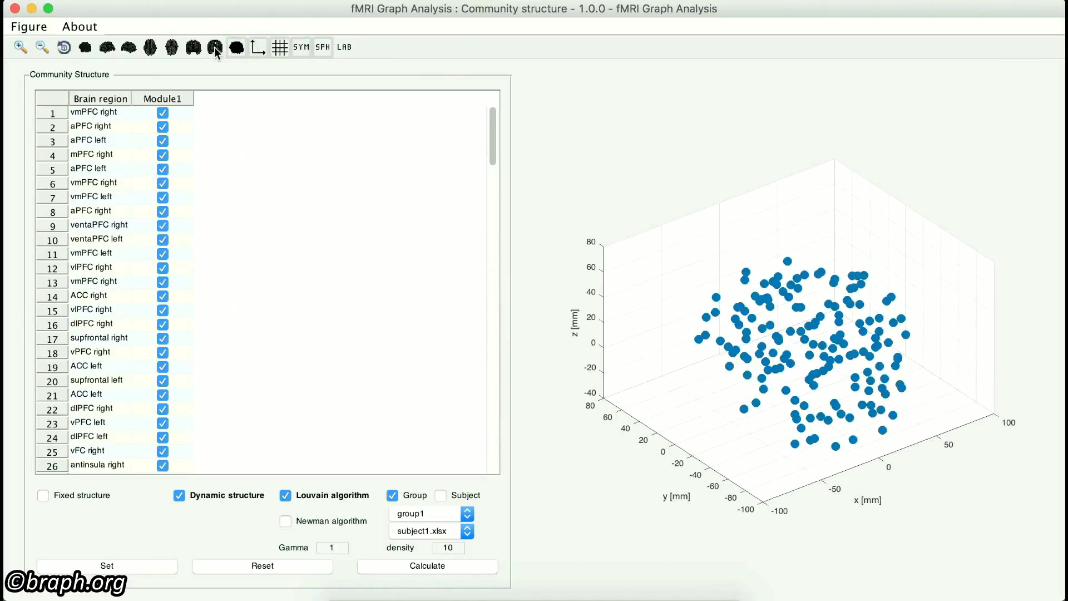
View the brain in the 3D plot from the coronal, axial and sagittal directions, ending on a side view.
left_click(215, 49)
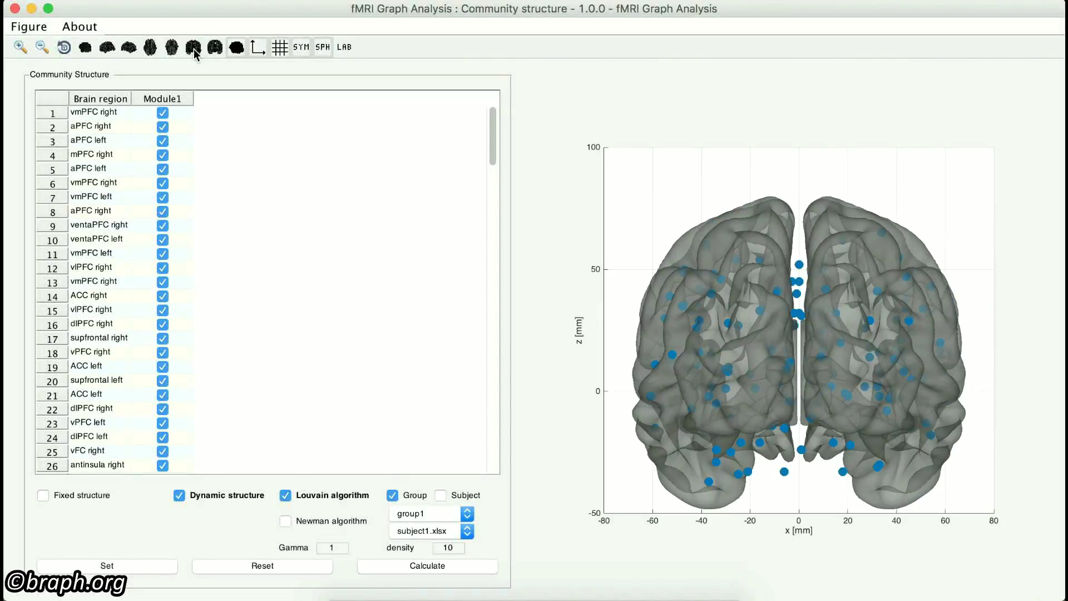
left_click(172, 49)
left_click(150, 49)
left_click(150, 49)
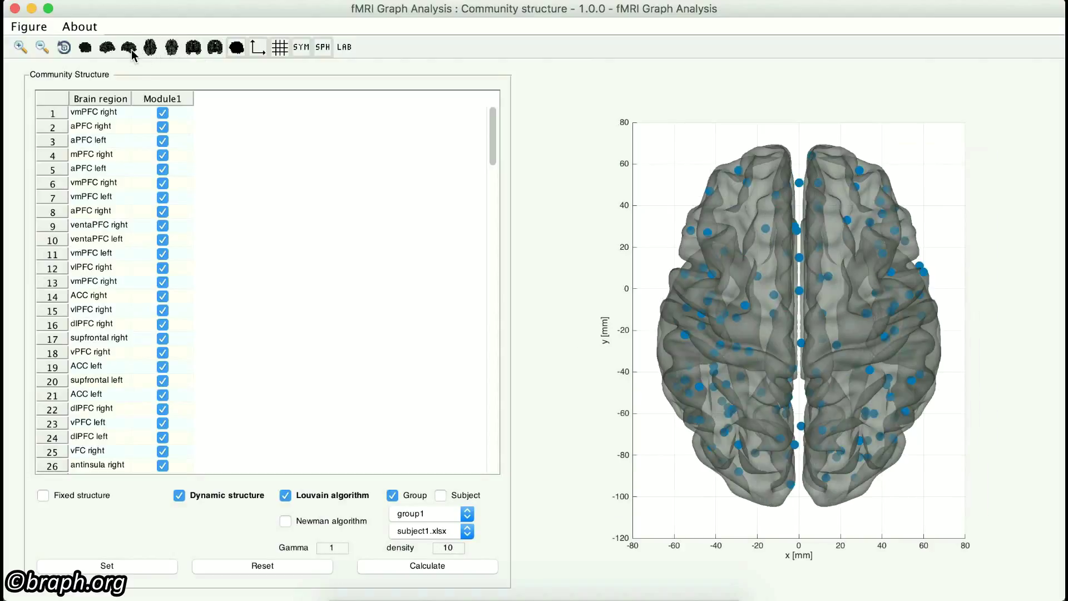
left_click(128, 49)
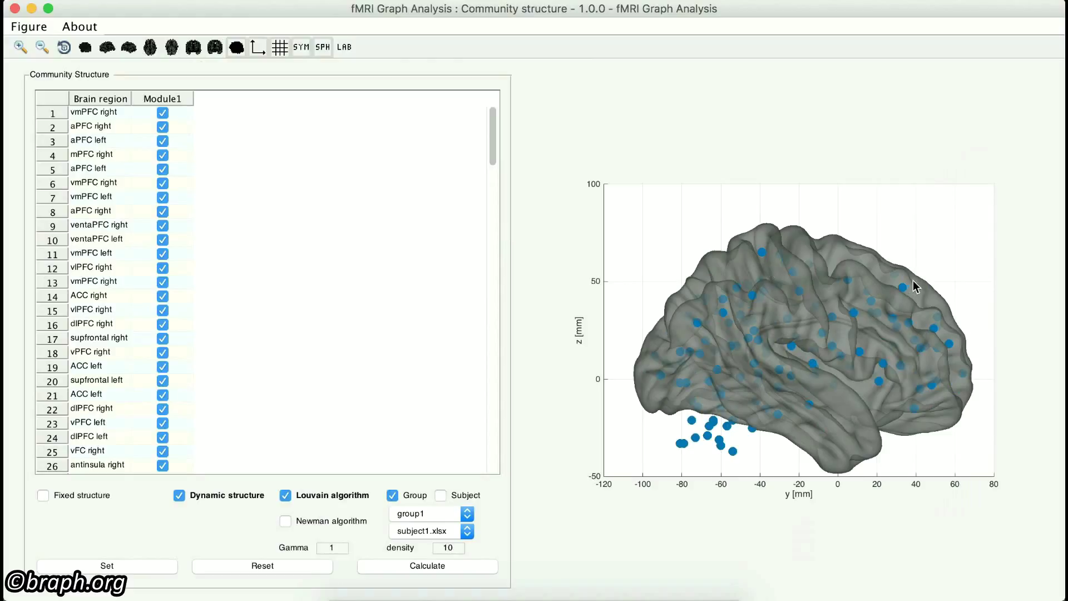
Change the brain surface to a very light color, lower its transparency slider setting, and close the brain settings.
right_click(864, 266)
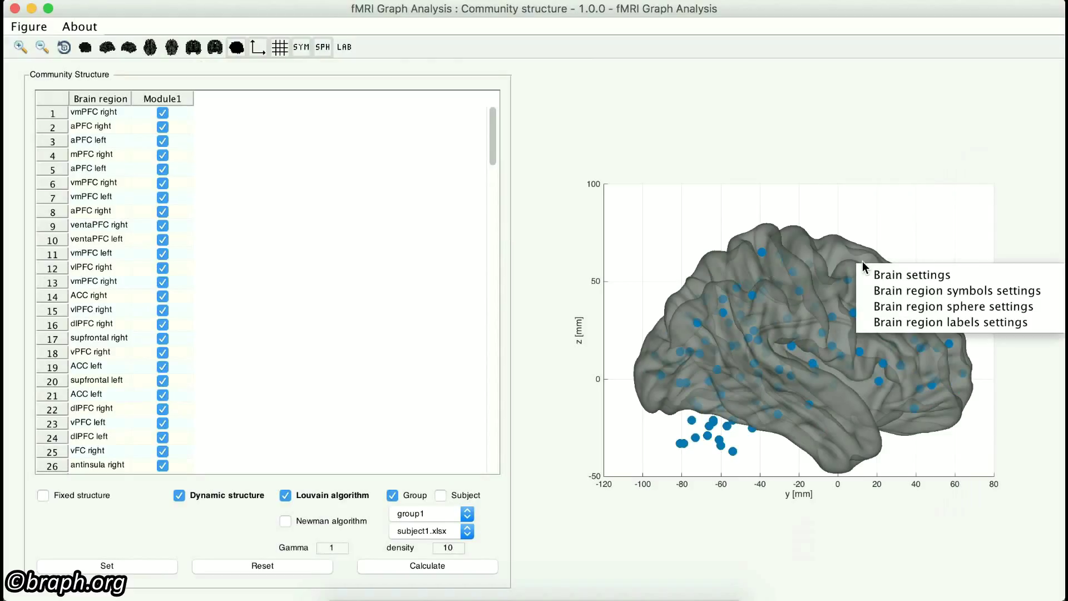
left_click(889, 275)
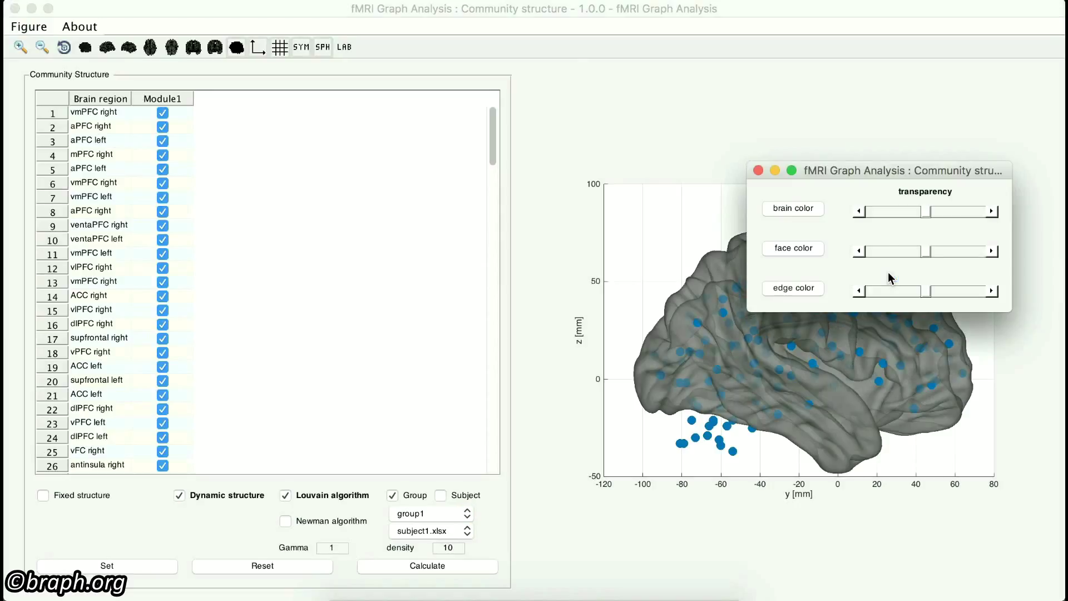
left_click_drag(865, 172, 644, 105)
left_click(577, 144)
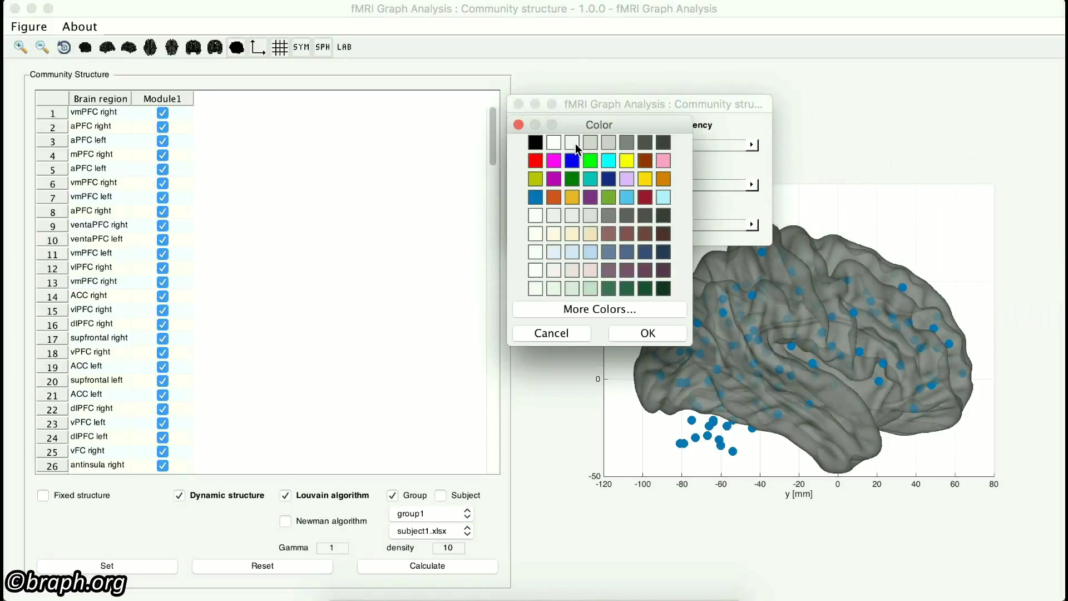
left_click(662, 335)
left_click_drag(689, 146, 686, 145)
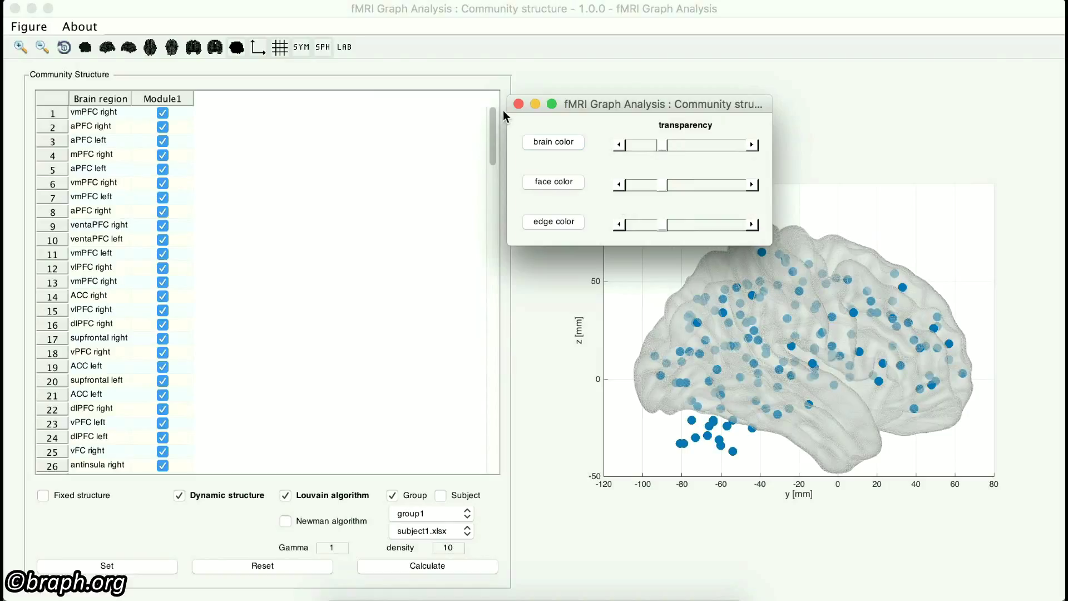
left_click(519, 105)
Open the brain region symbols settings and select the first fourteen regions, from vmPFC right through ACC right.
right_click(740, 253)
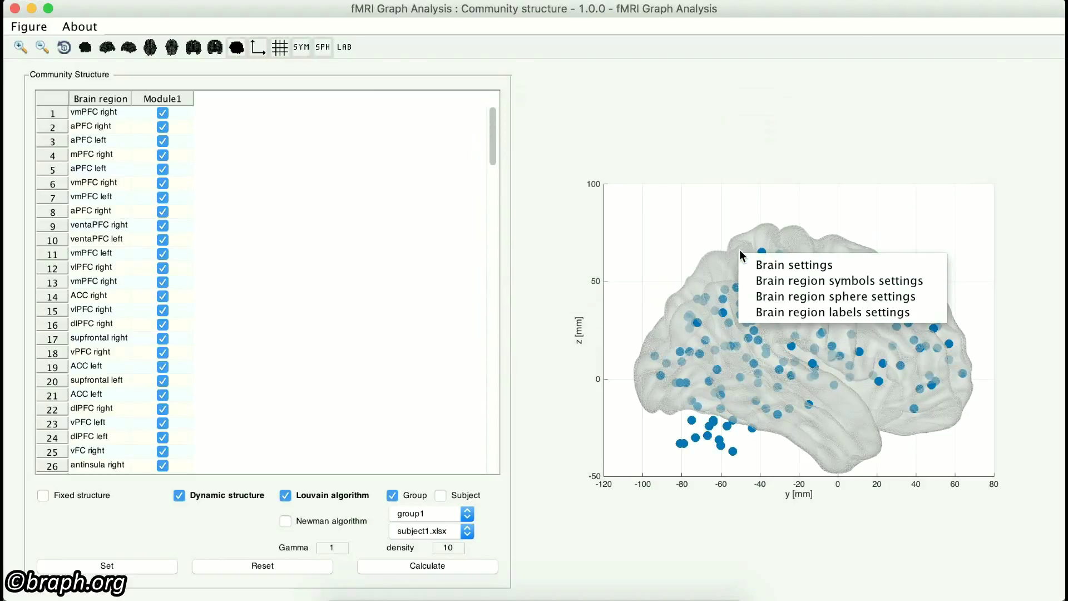
left_click(764, 279)
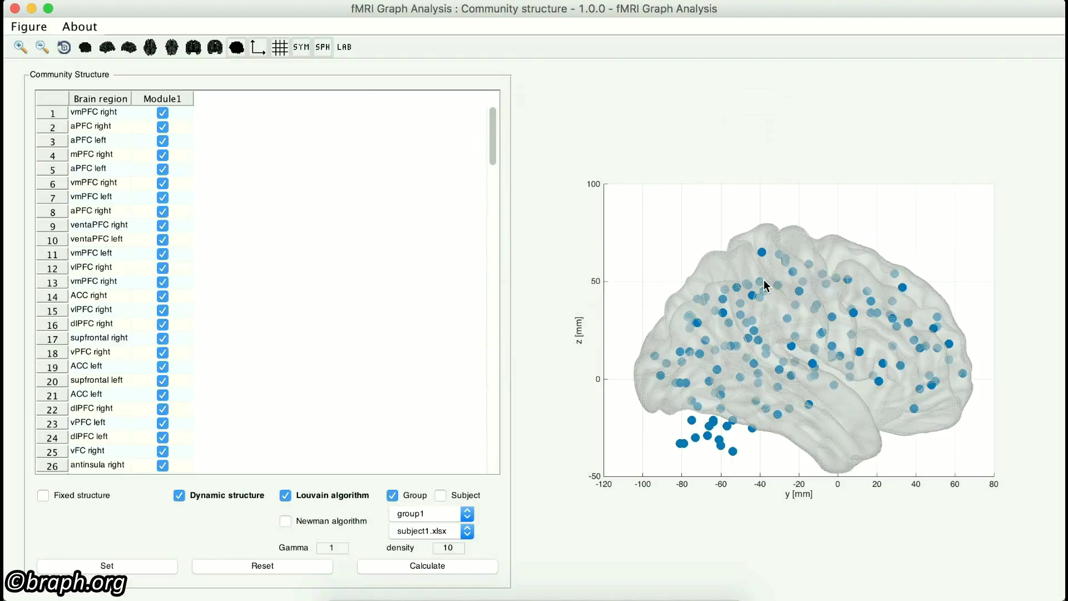
left_click_drag(729, 237, 595, 208)
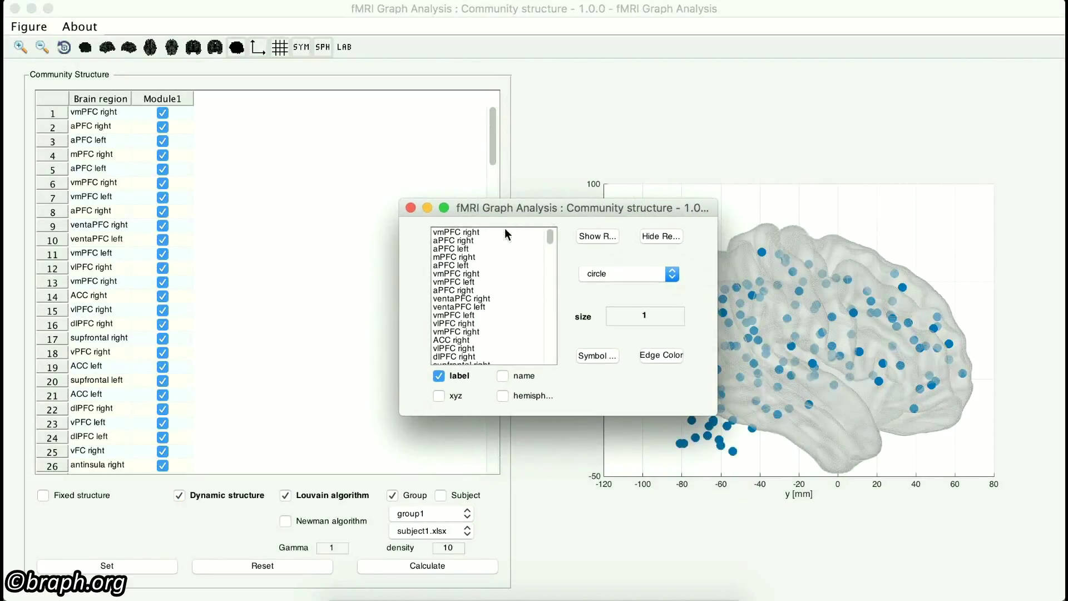
left_click(488, 233)
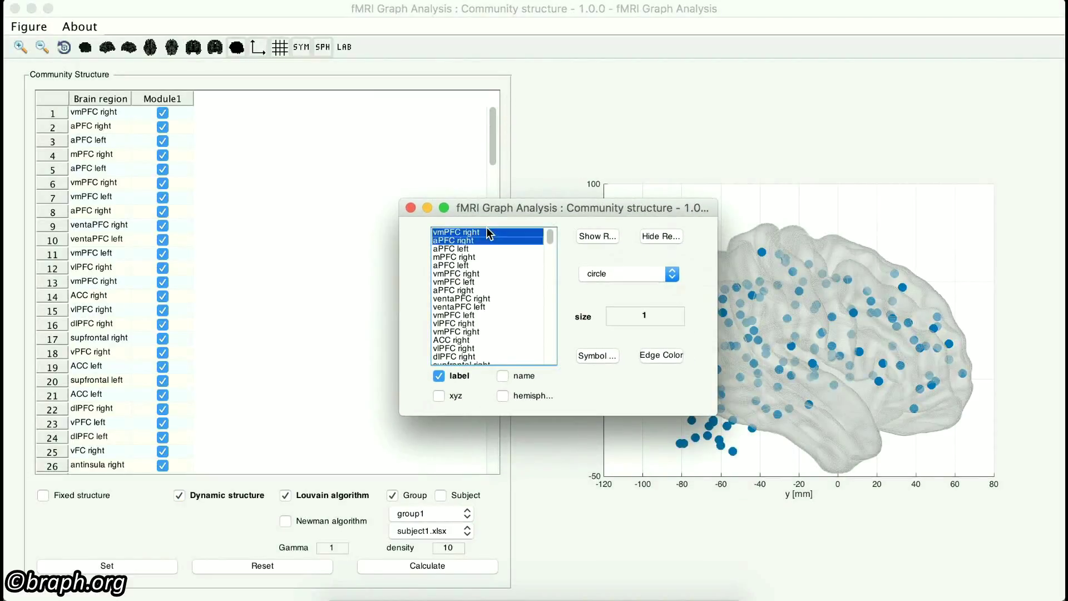
key("shift+Down")
key("shift+Down")
key("shift+Down")
key("shift+Down")
key("shift+Down")
key("shift+Down")
key("shift+Down")
key("shift+Down")
key("shift+Down")
key("shift+Down")
key("shift+Down")
key("shift+Down")
key("shift+Down")
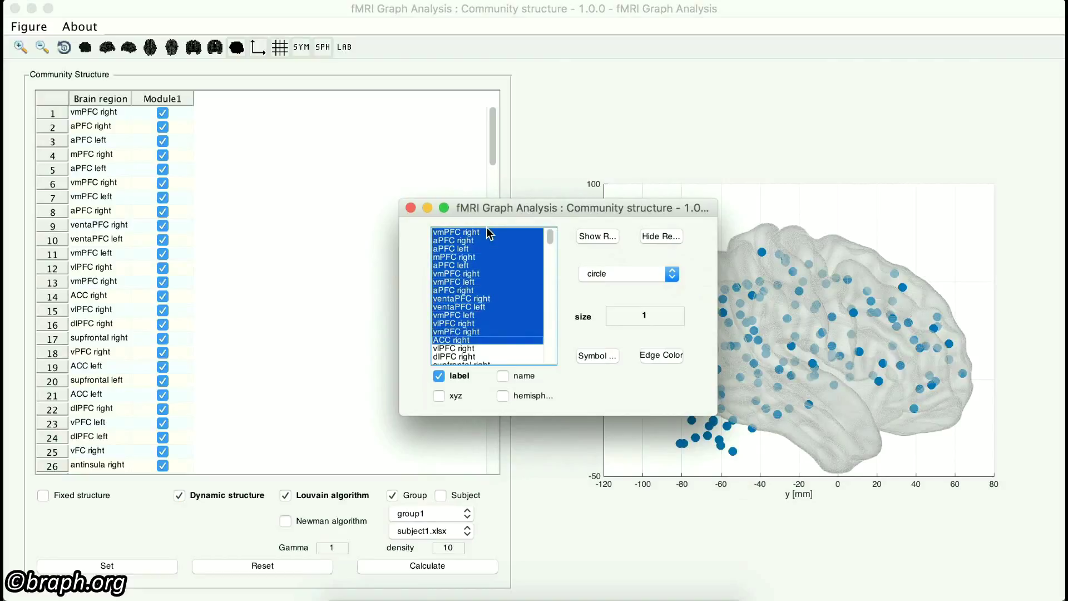
Switch the region list from labels to names, to xyz coordinates and to hemispheres.
left_click(439, 380)
left_click(503, 377)
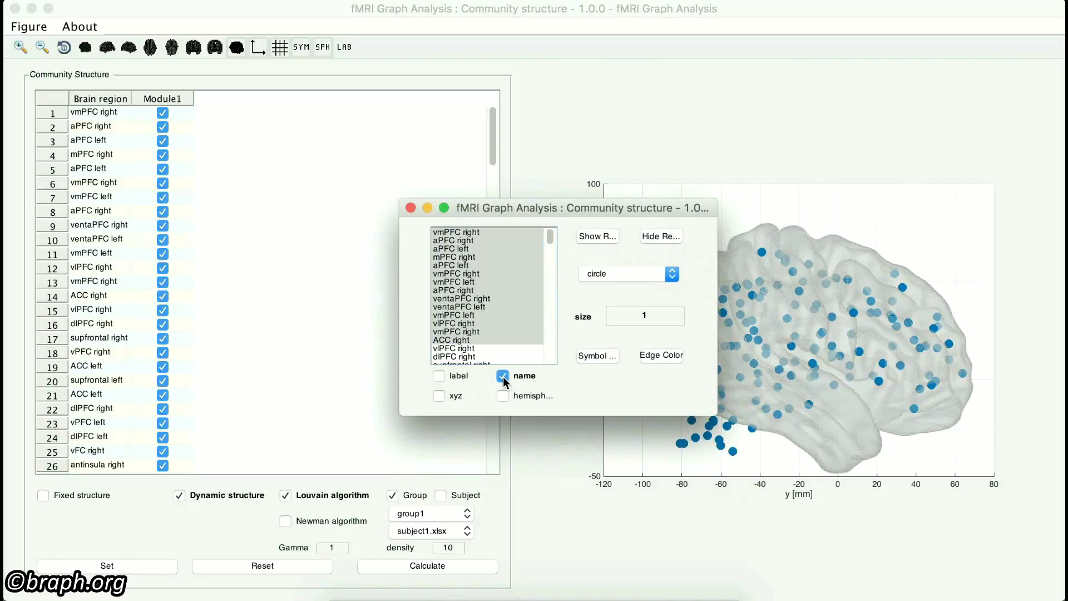
left_click(440, 395)
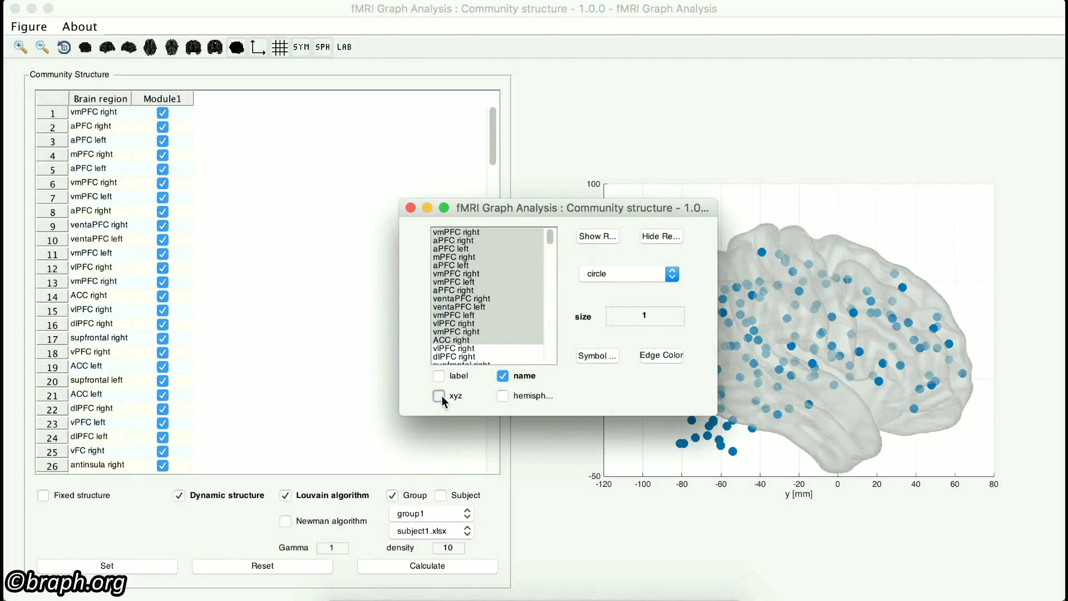
left_click(504, 396)
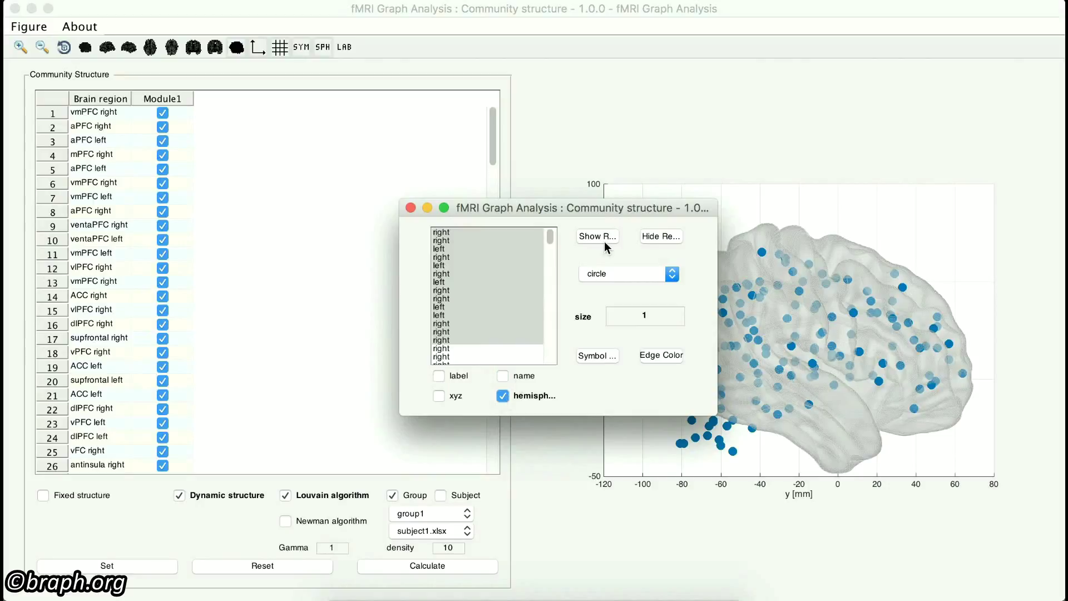
Hide the symbols of the fourteen selected regions and show them again.
left_click_drag(602, 207, 538, 209)
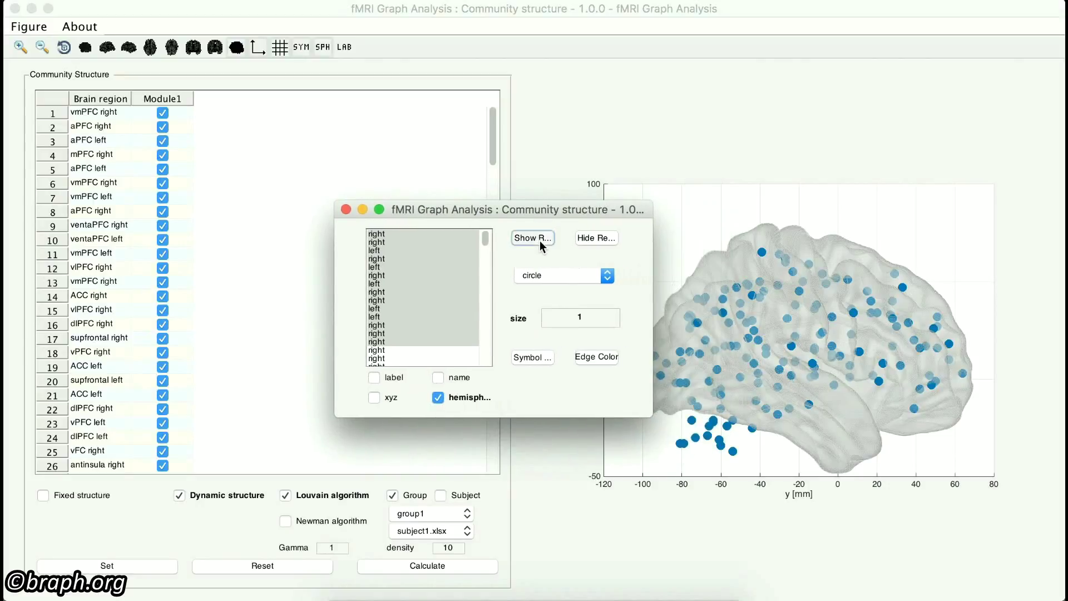
left_click(602, 239)
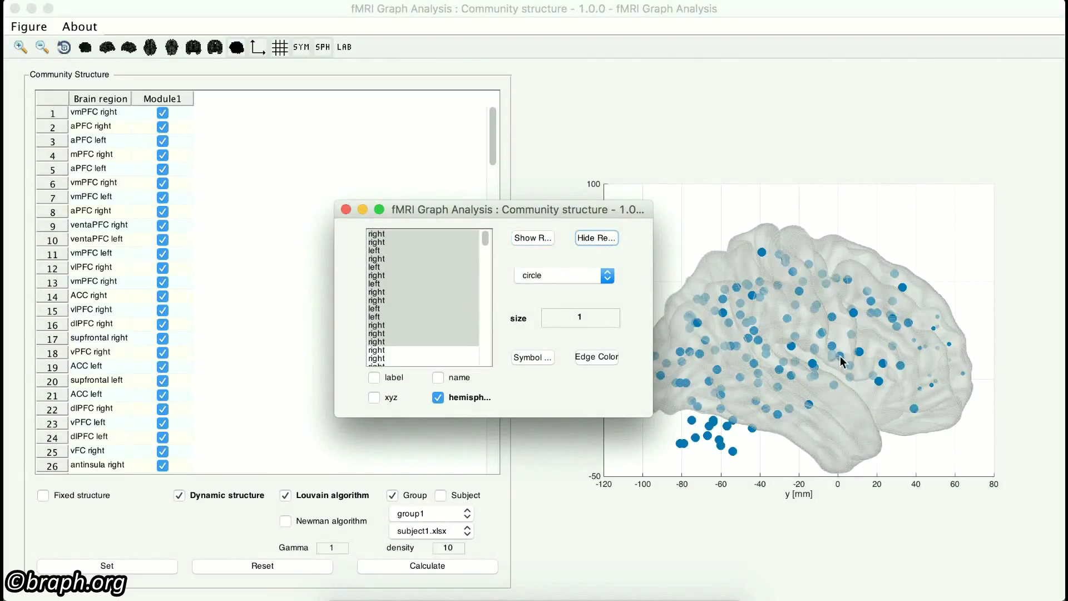
left_click(537, 236)
Select all brain regions and change their symbols to squares of size 6.
left_click(453, 289)
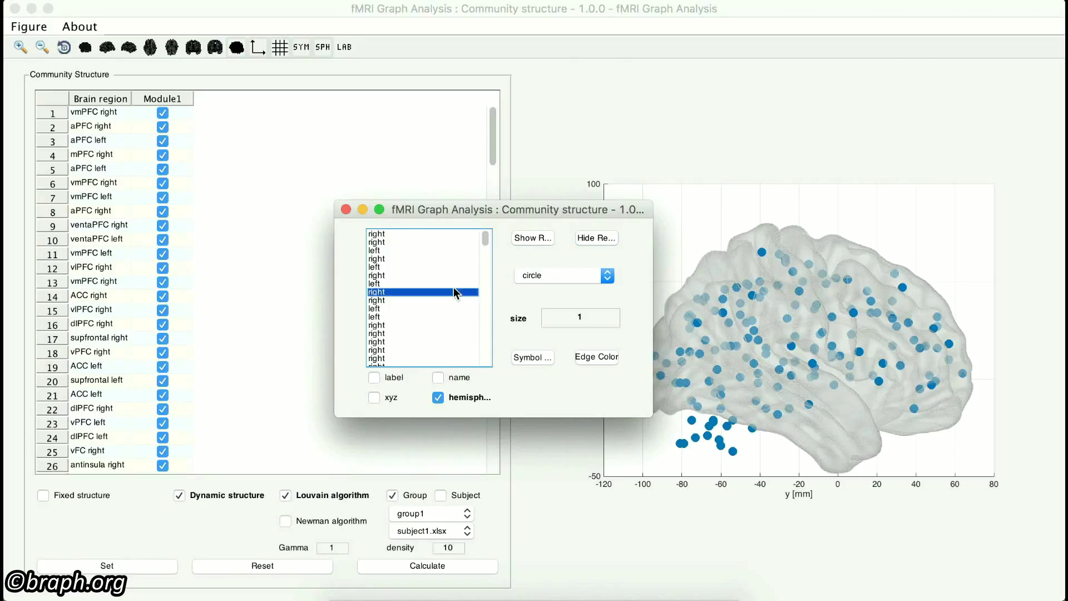
key("super+a")
left_click(588, 274)
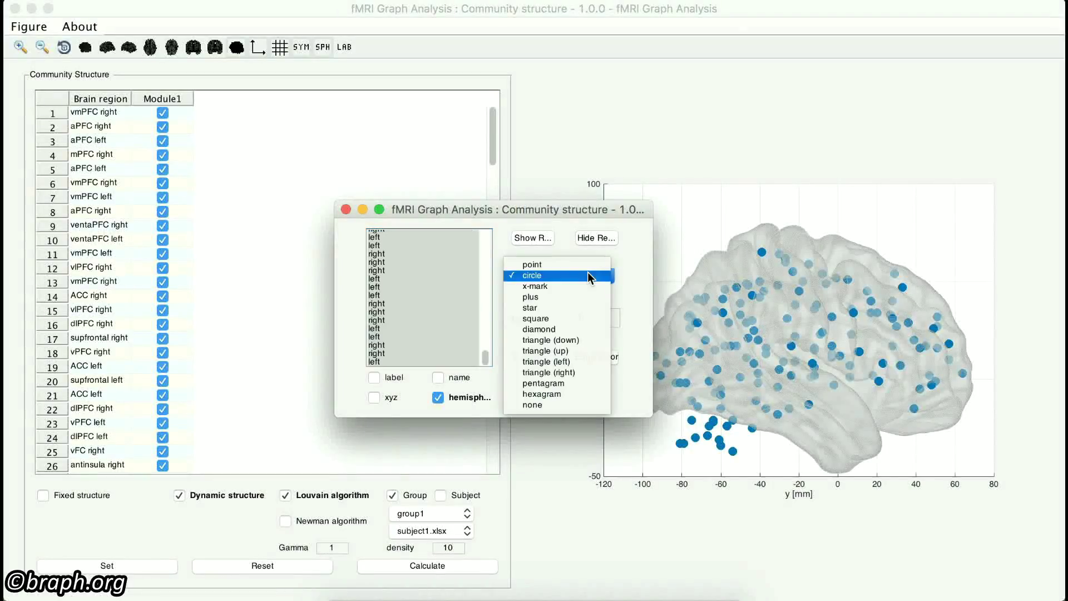
left_click(577, 318)
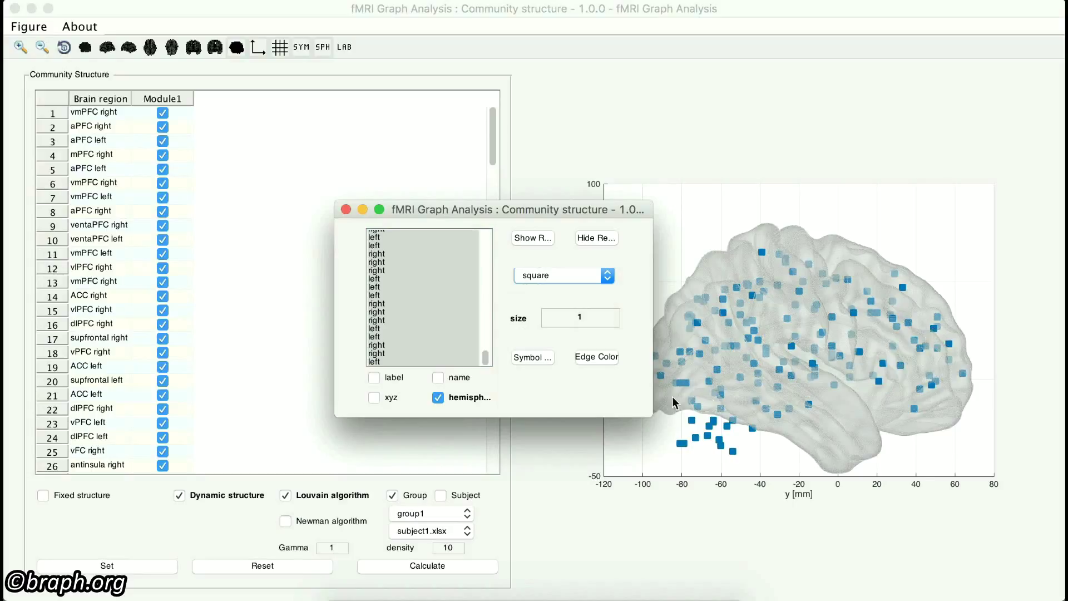
double_click(586, 311)
type("6")
key("Return")
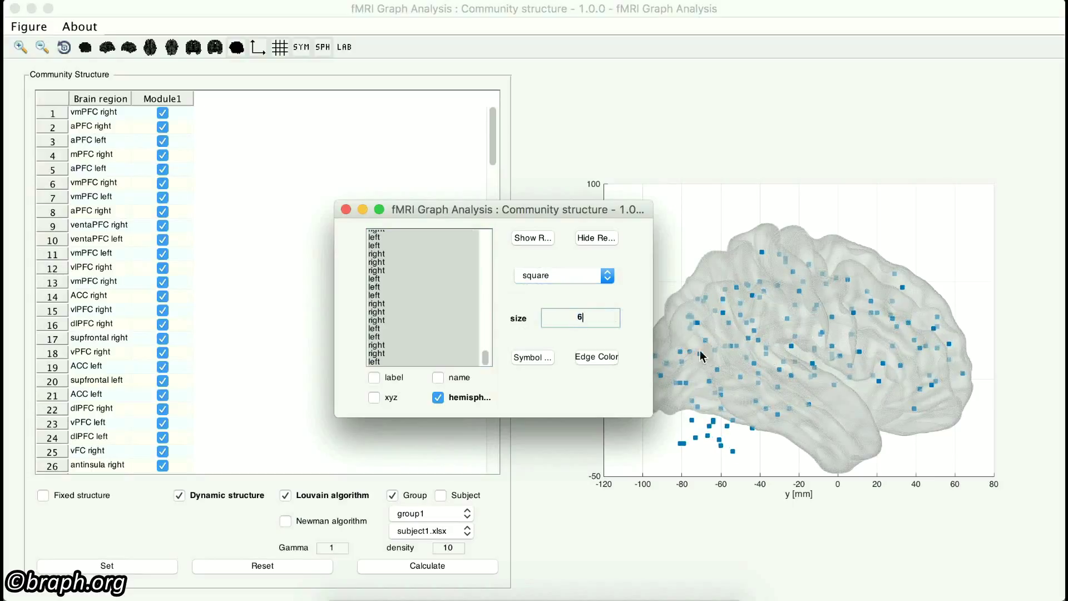
Color the symbols of all selected brain regions yellow with orange edges and close the symbol settings.
left_click(535, 357)
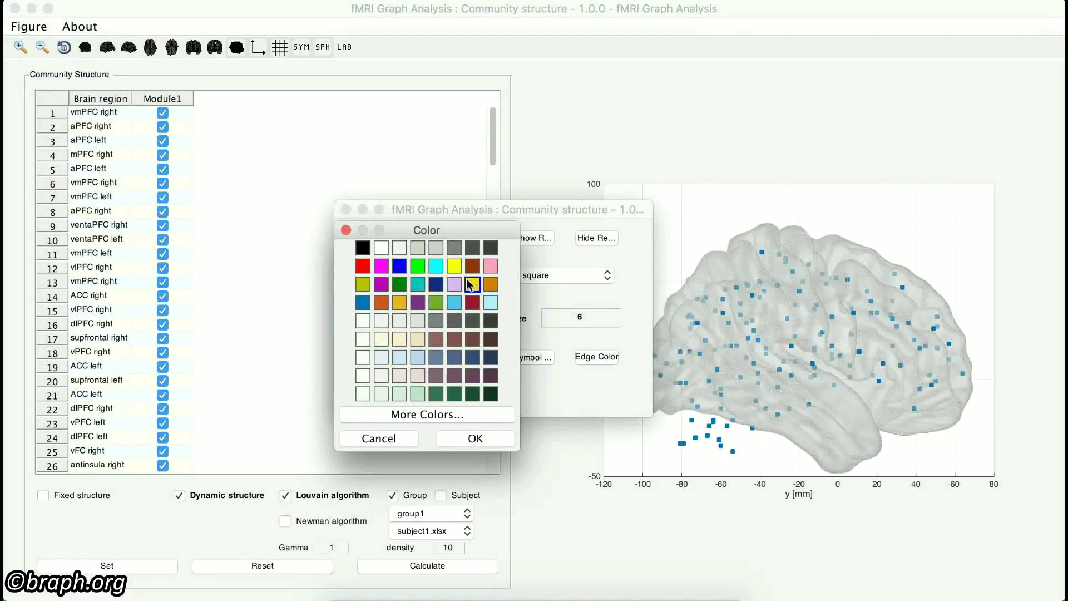
left_click(454, 266)
left_click(474, 438)
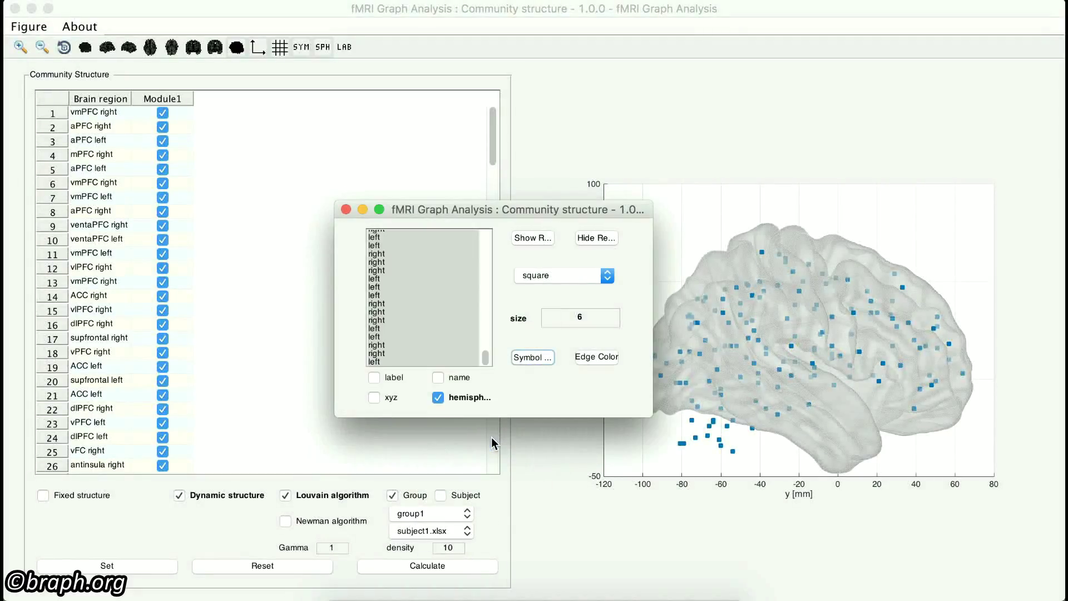
left_click(588, 356)
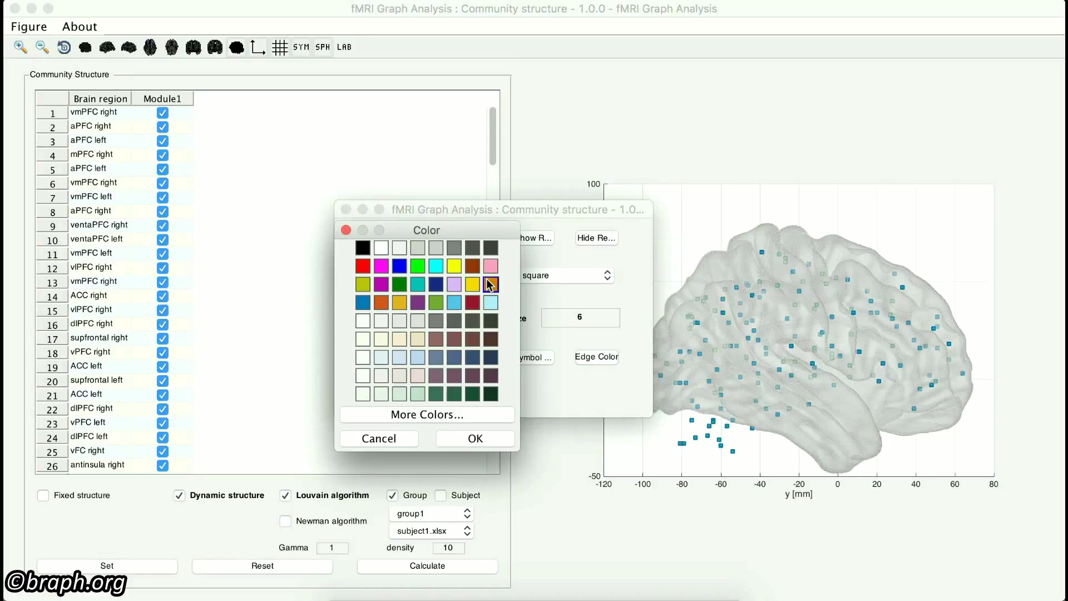
left_click(480, 437)
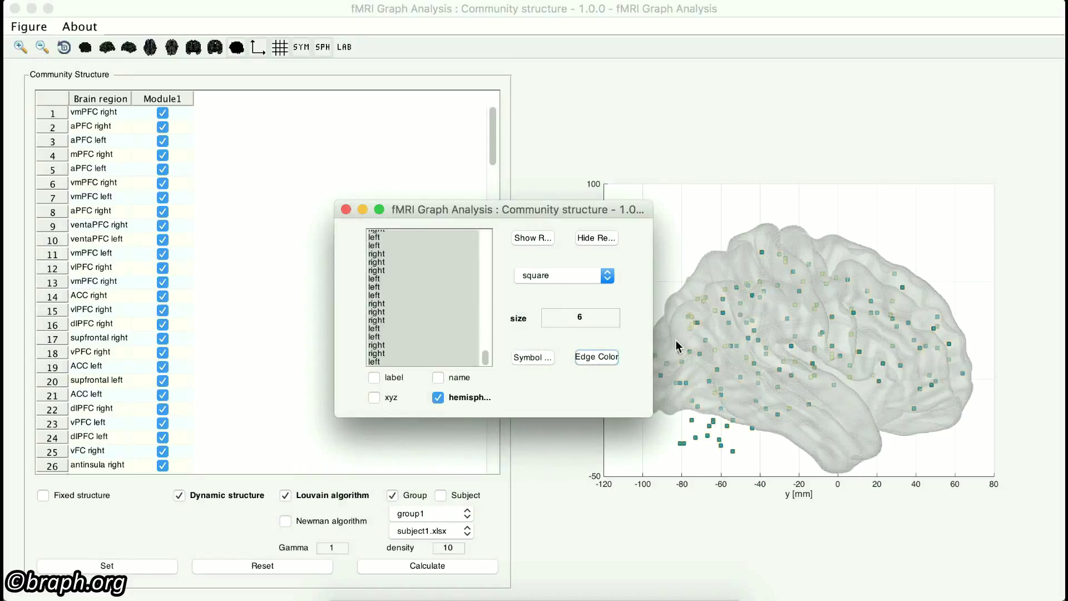
left_click(346, 210)
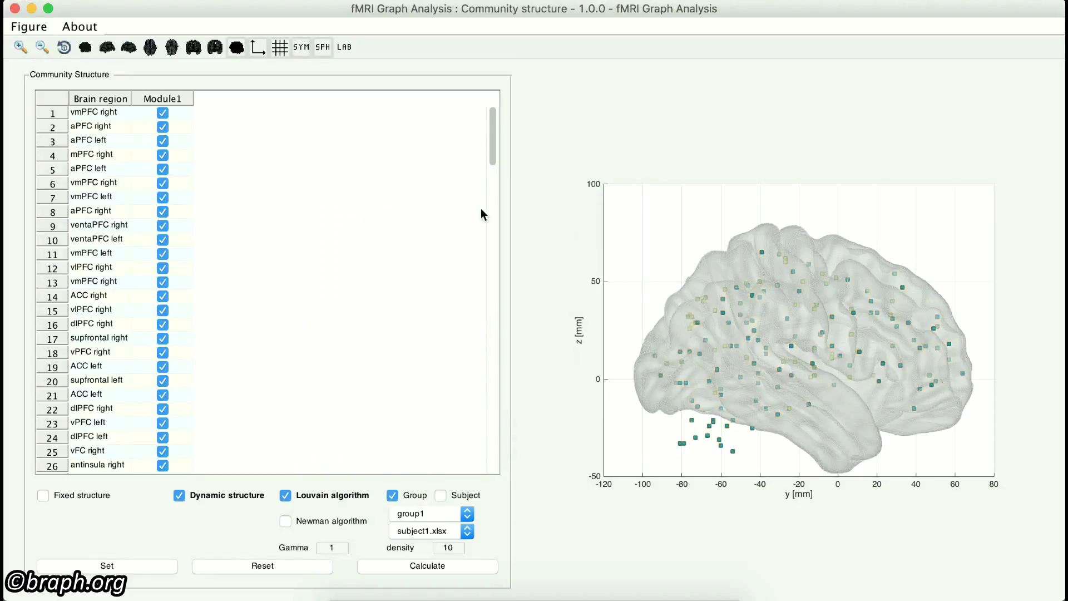
Open the brain region sphere settings, select all regions, and hide and show their spheres.
right_click(729, 256)
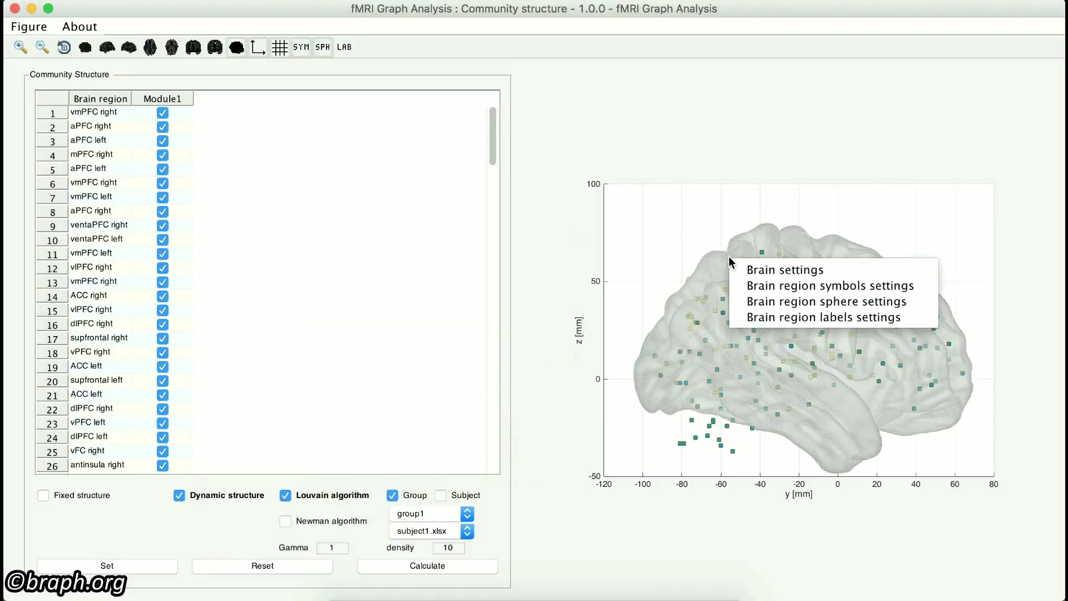
left_click(773, 303)
left_click_drag(745, 234, 536, 206)
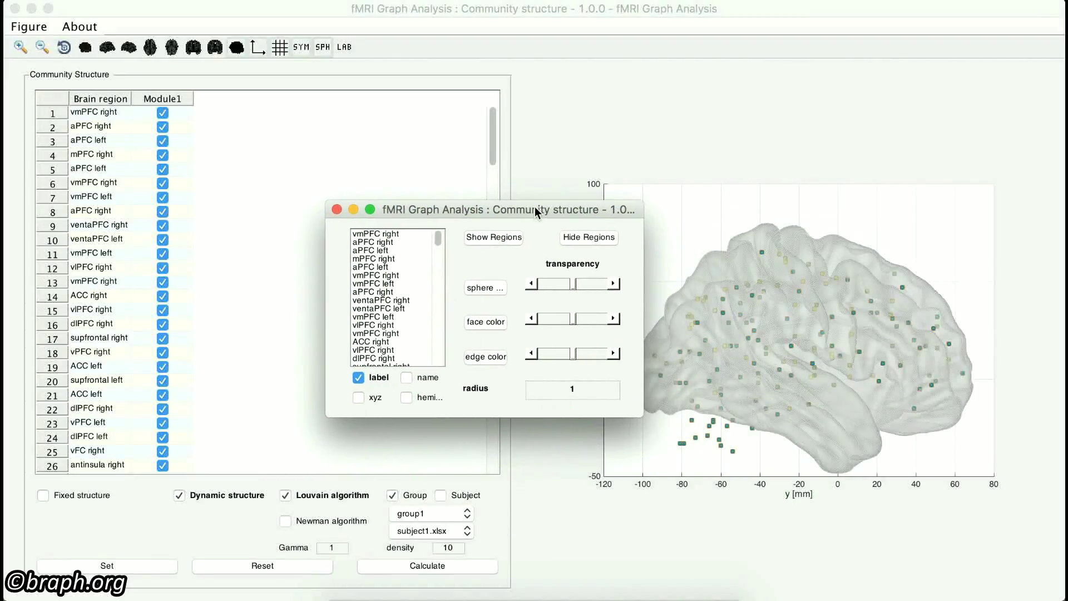
left_click(413, 266)
key("super+a")
left_click(589, 239)
left_click(494, 238)
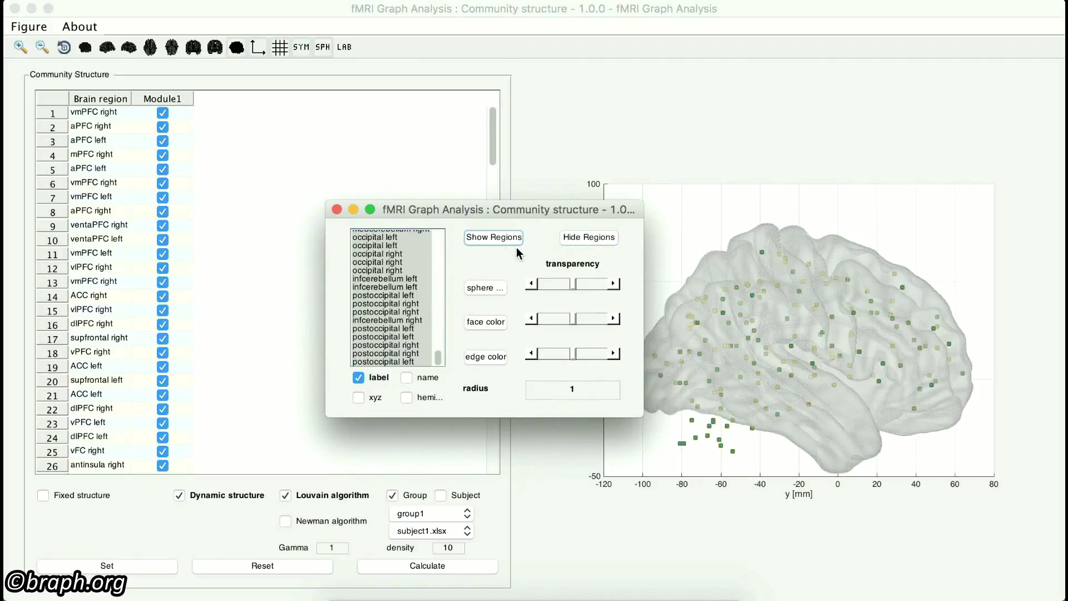
Set the radius of all brain region spheres to 6.
left_click(587, 389)
type("6")
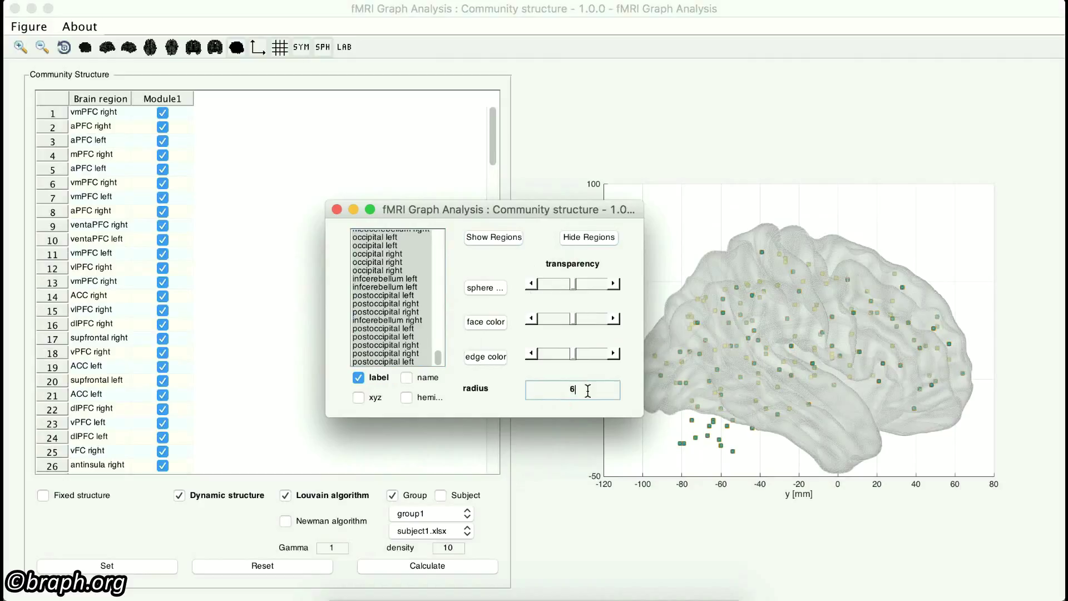
key("Return")
Set the sphere color of all regions to yellow and their face color to orange.
left_click(486, 288)
left_click(447, 267)
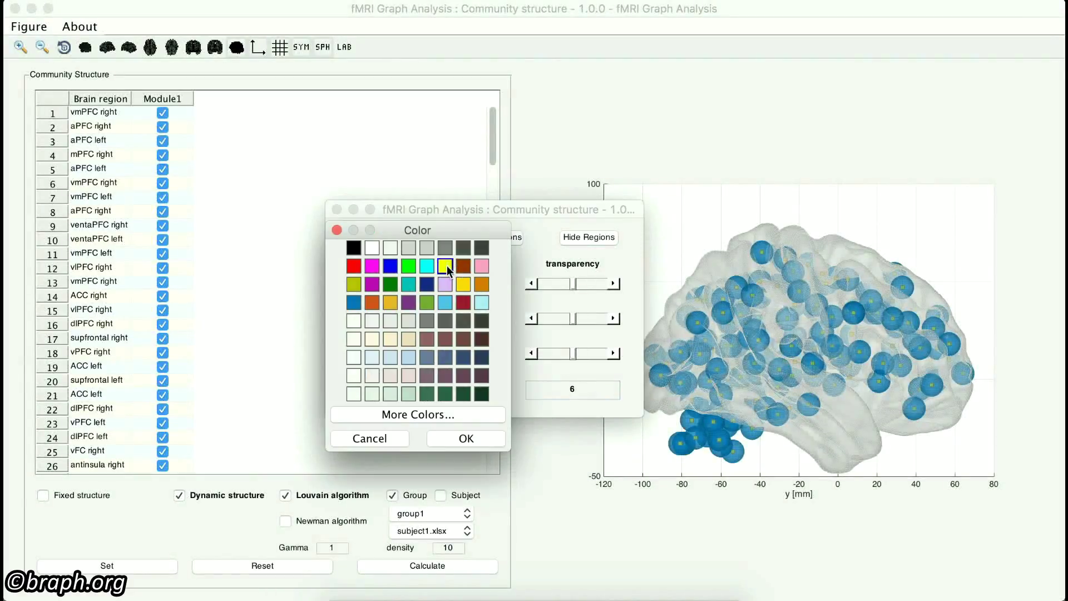
left_click(458, 440)
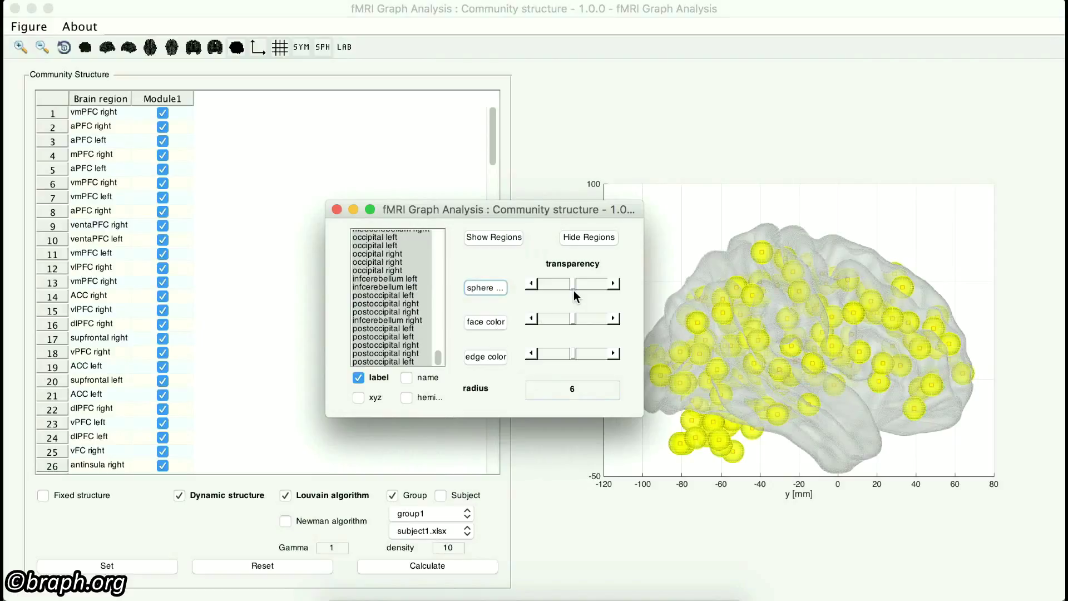
left_click(502, 319)
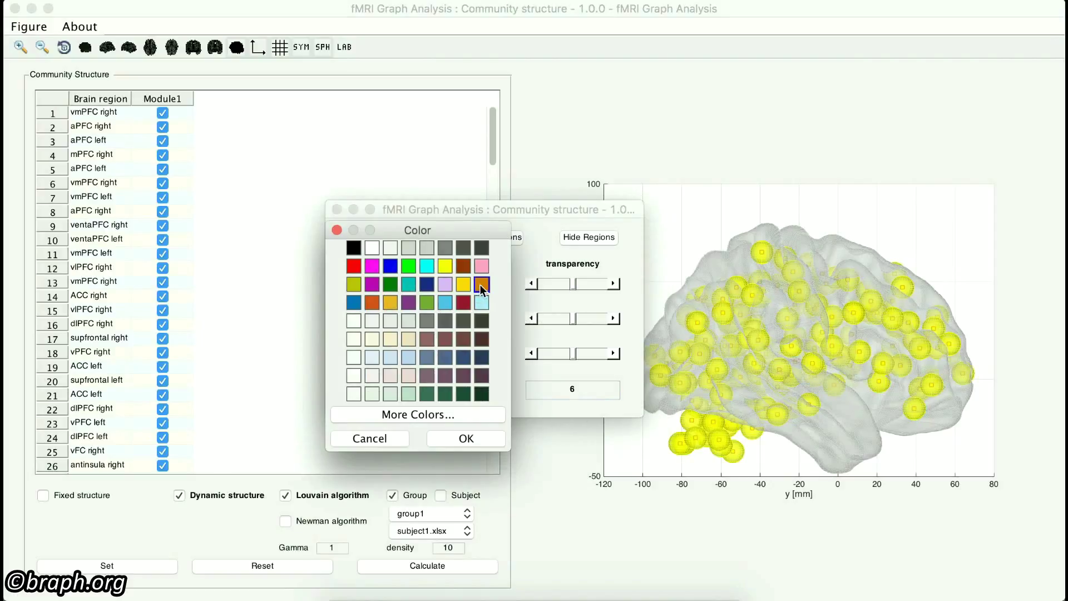
left_click(469, 437)
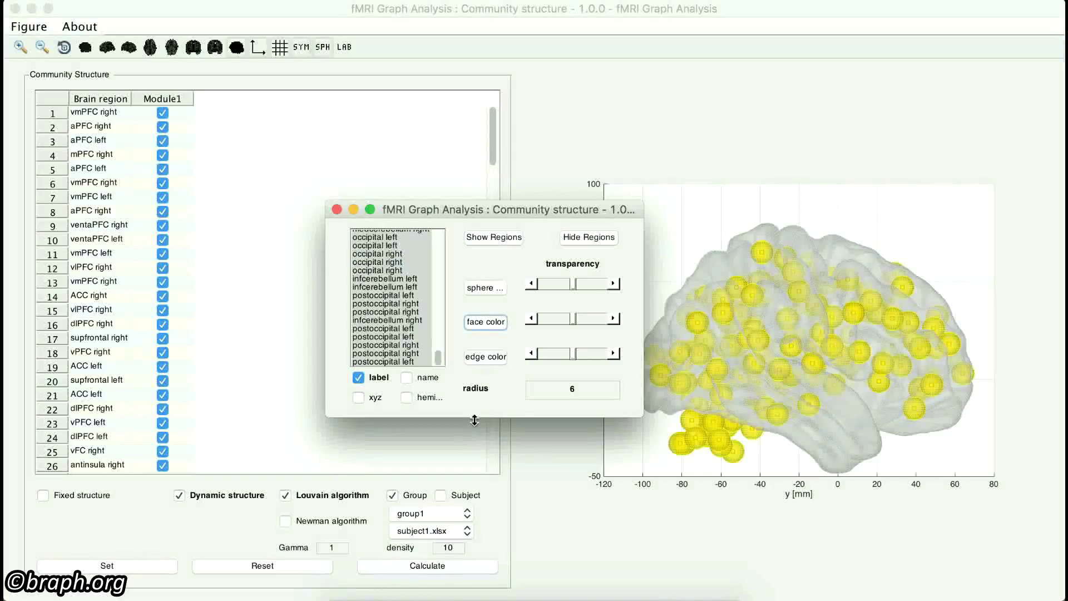
Adjust the sphere and edge transparency of all region spheres and close the sphere settings.
left_click(567, 285)
left_click_drag(575, 286, 584, 288)
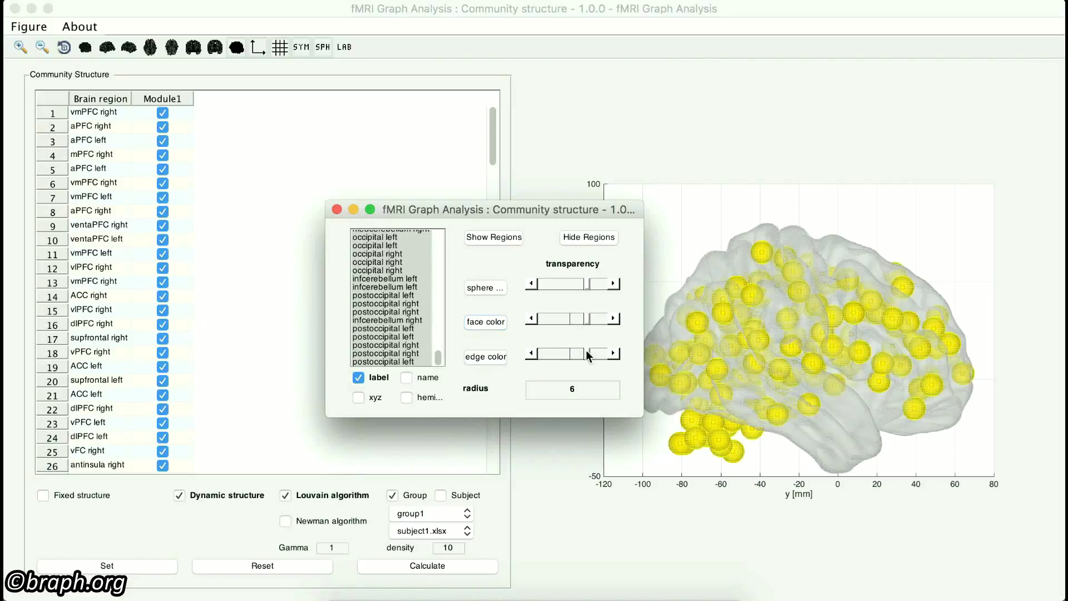
left_click_drag(587, 353, 566, 353)
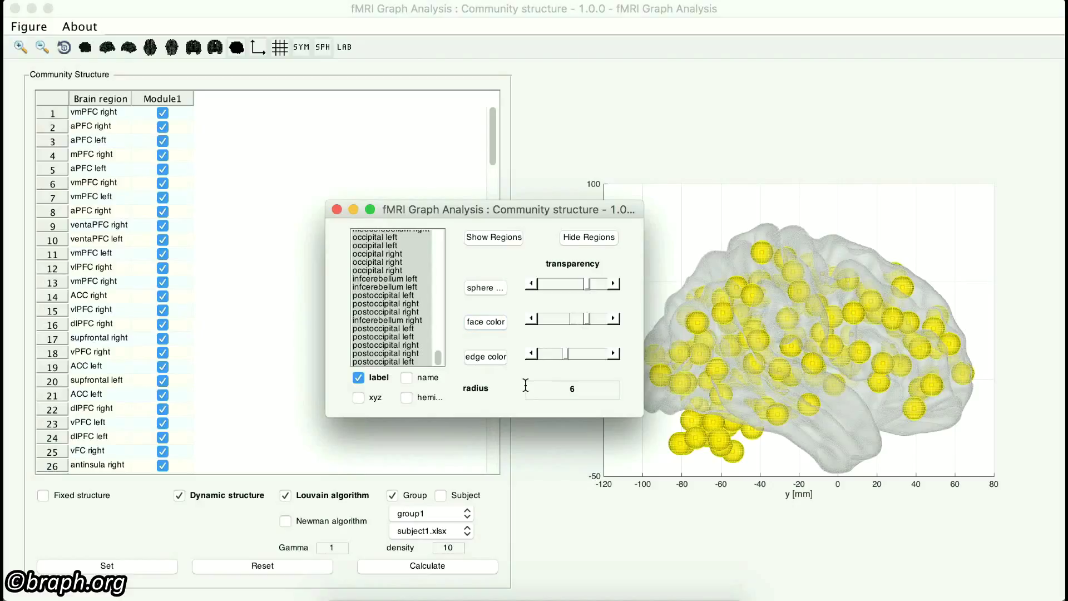
left_click(337, 209)
Open the brain region labels settings and review the font, font color and interpreter options without changing them.
right_click(700, 285)
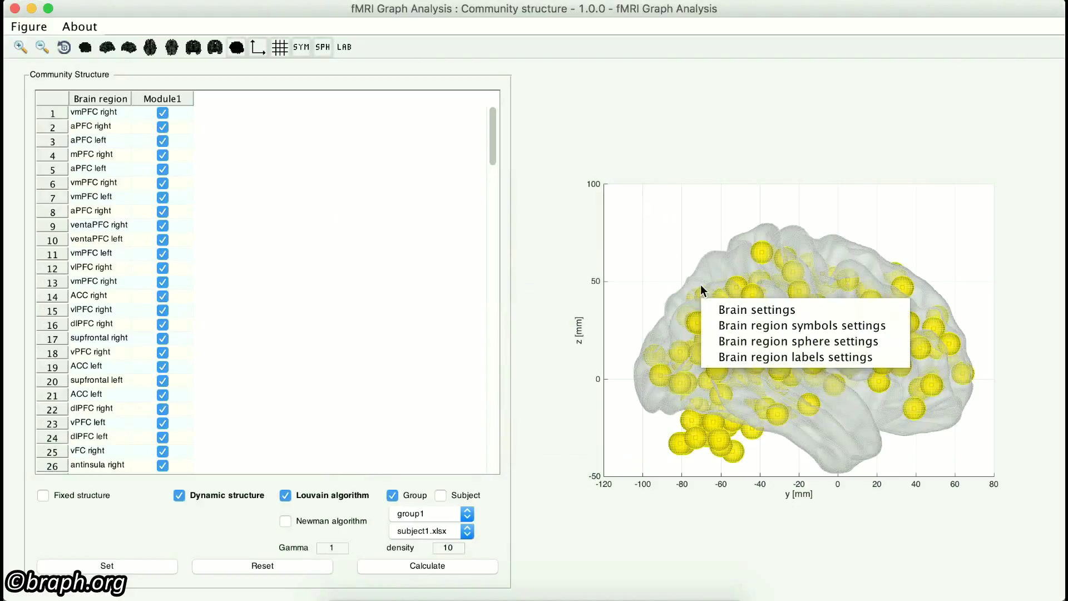
left_click(743, 357)
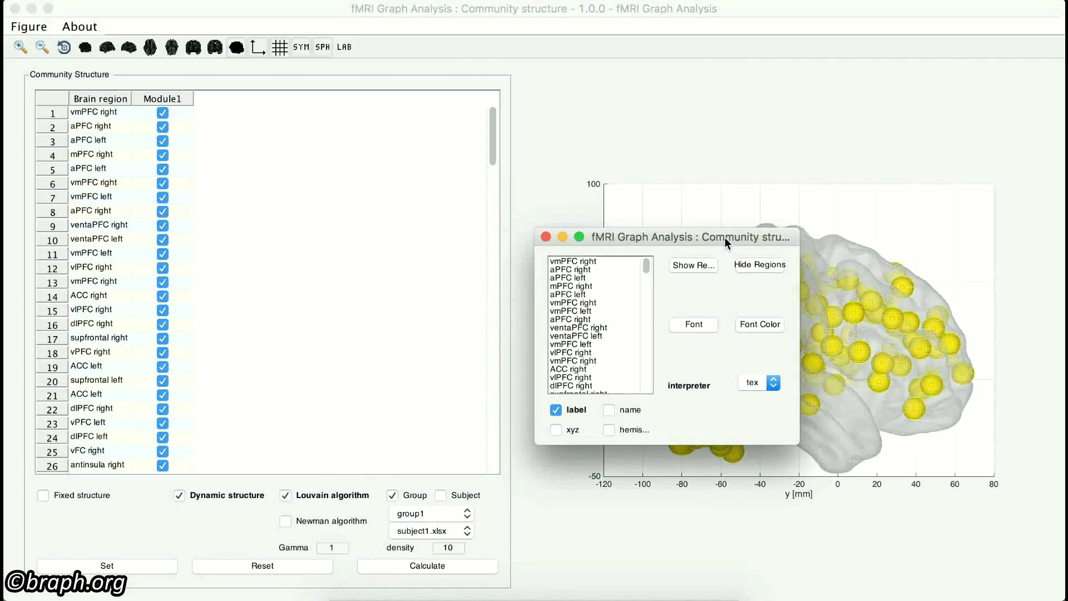
left_click_drag(724, 237, 553, 233)
left_click(523, 322)
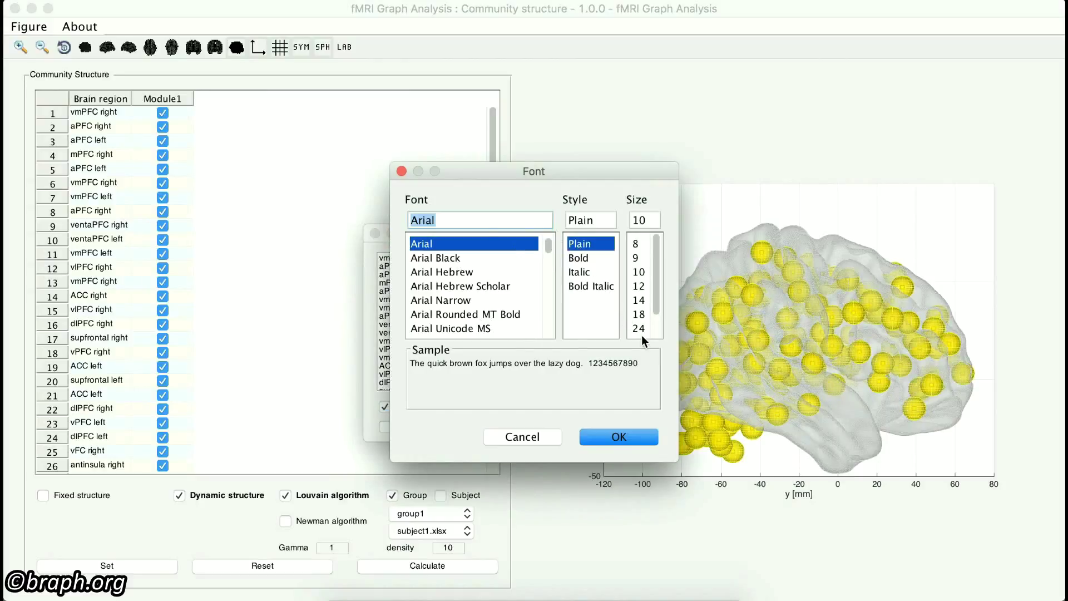
left_click(630, 436)
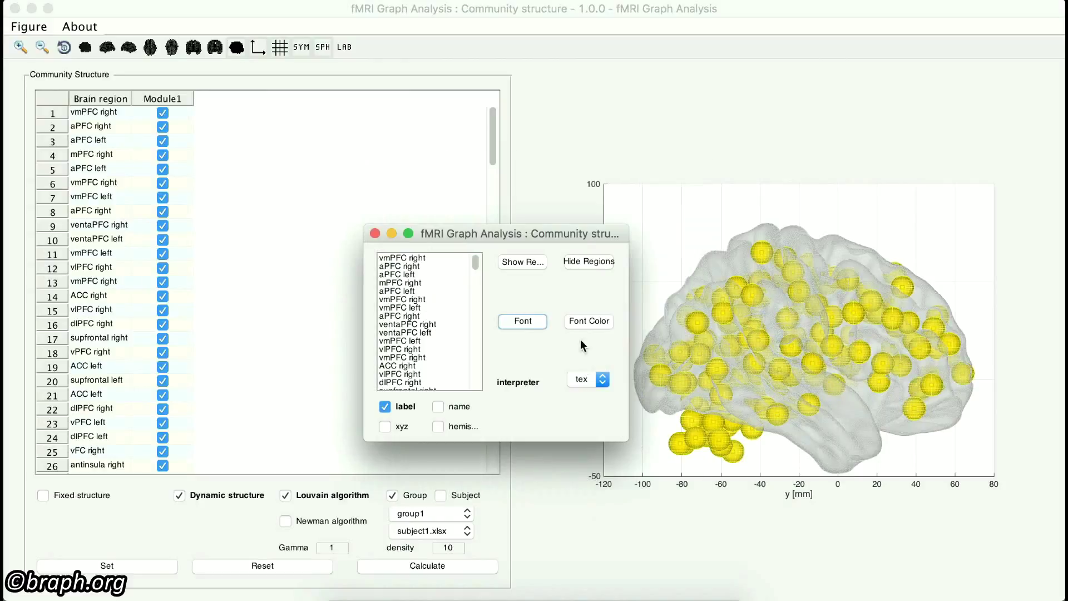
left_click(590, 321)
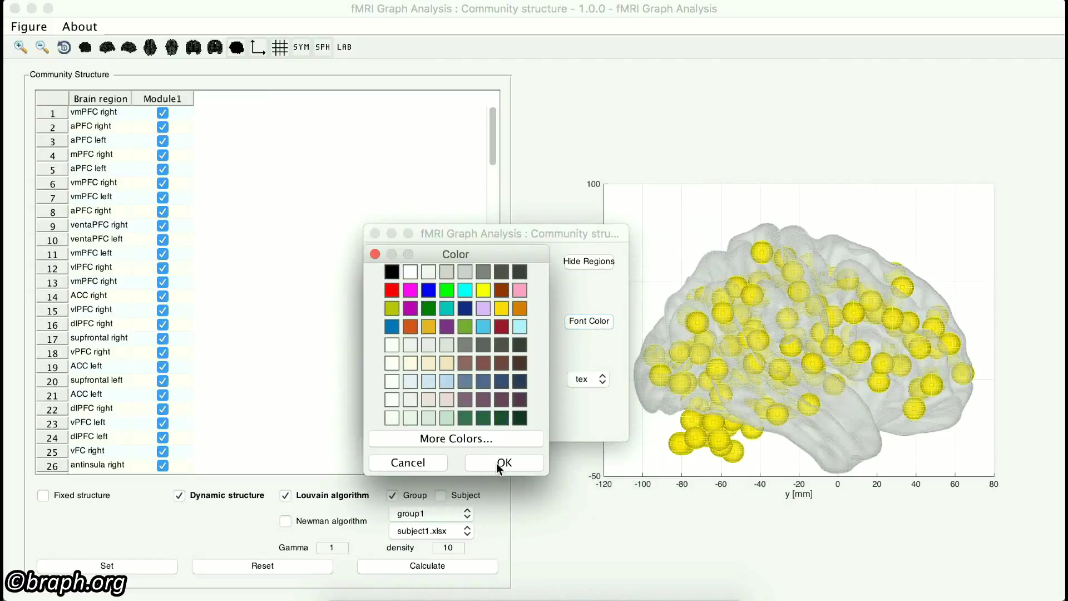
left_click(495, 468)
left_click(599, 378)
left_click(600, 380)
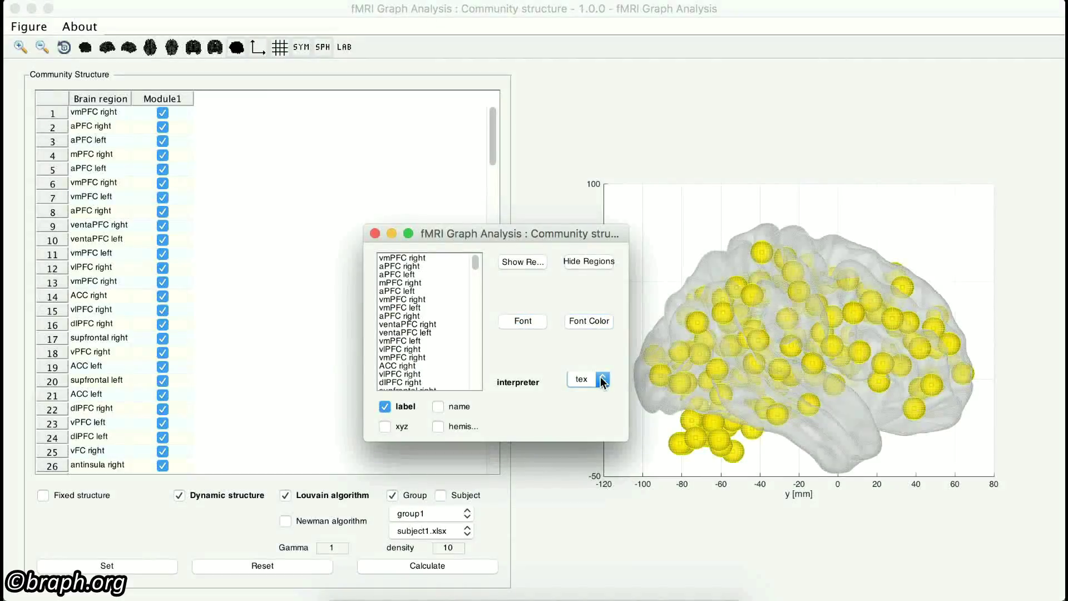
left_click(375, 233)
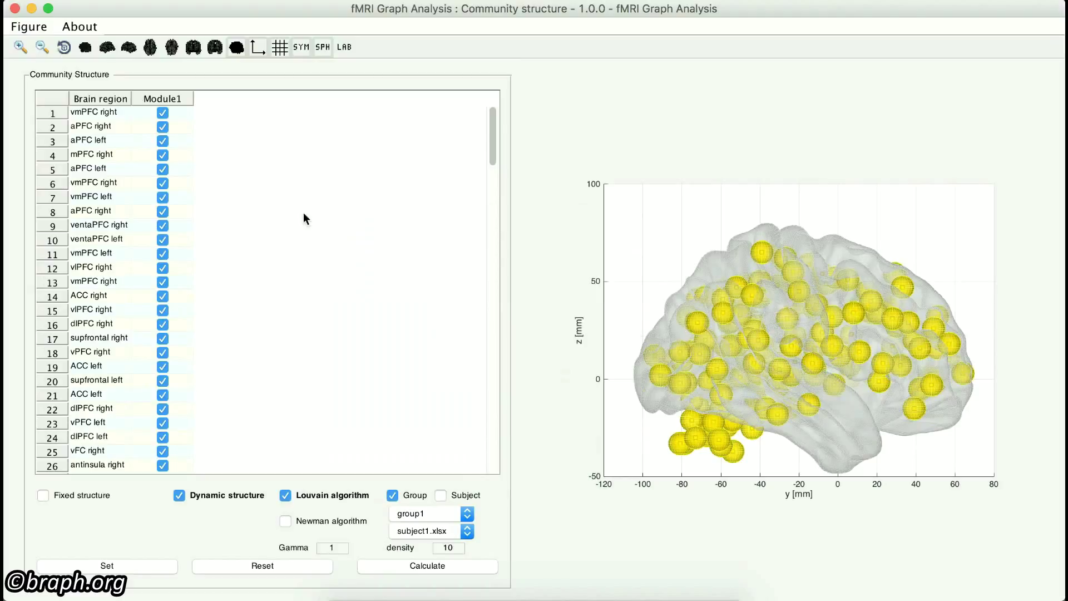
Generate a separate figure of the brain plot and close it after viewing.
left_click(22, 28)
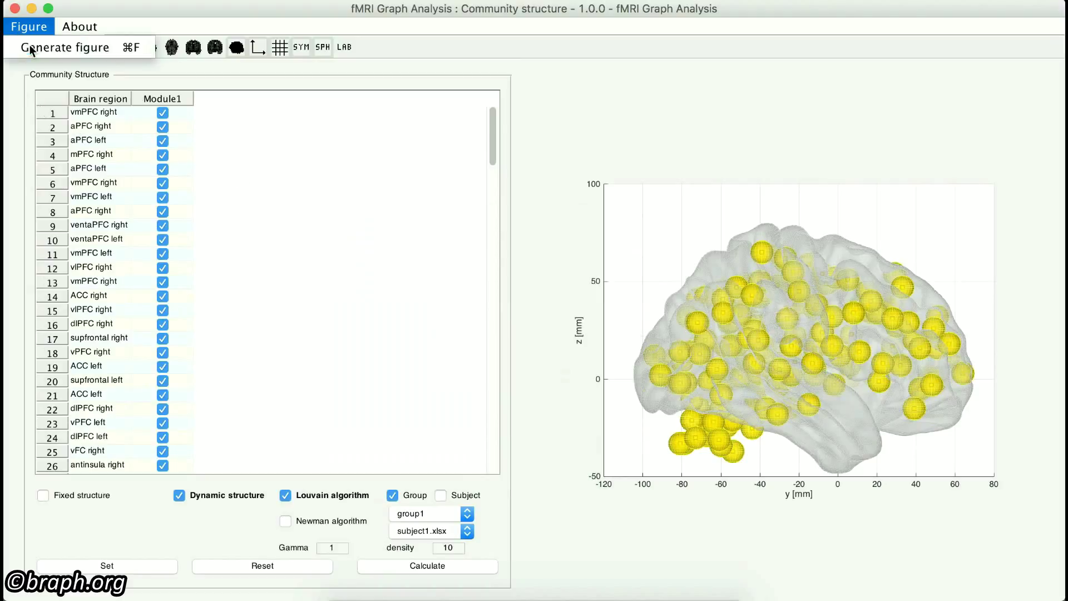
left_click(31, 47)
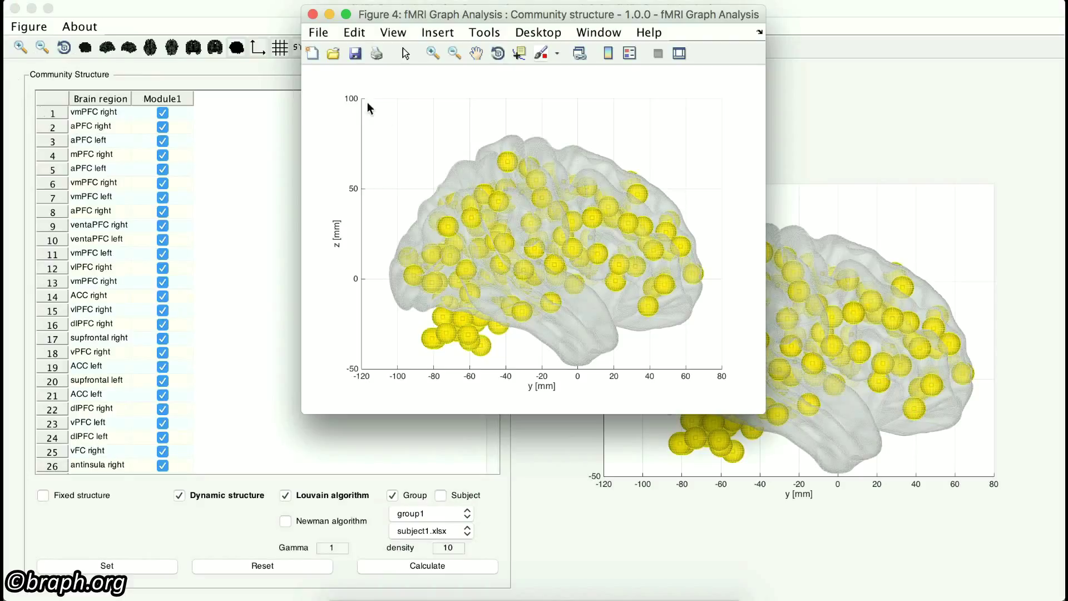
left_click(312, 15)
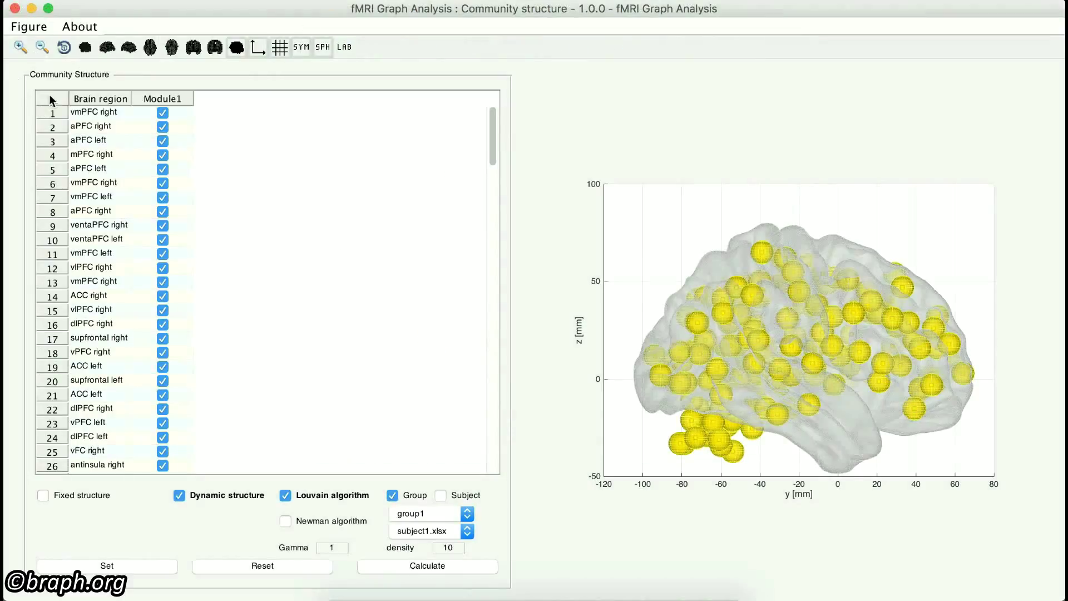
Assign region 1 to Module2, regions 2, 5, 6 and 7 to Module3, and region 3 to Module4.
double_click(115, 113)
double_click(114, 126)
left_click(163, 112)
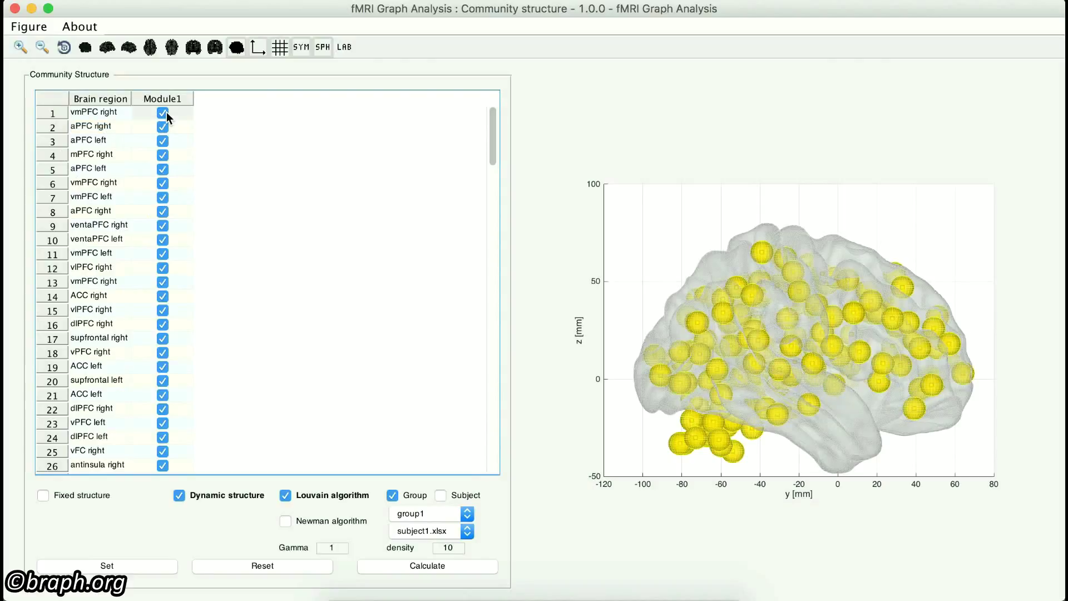
left_click(164, 143)
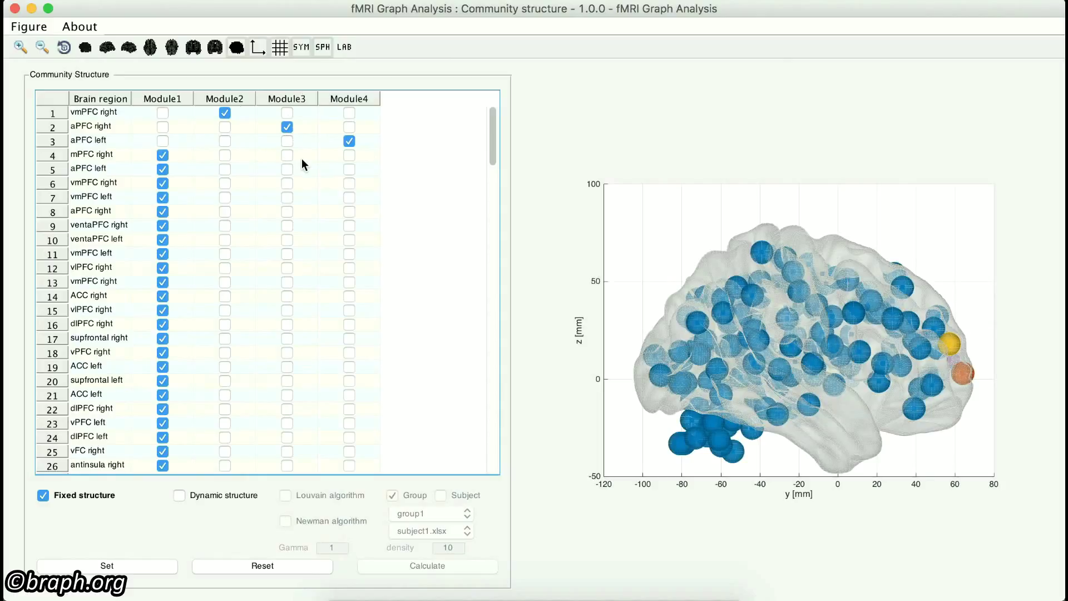
left_click(287, 168)
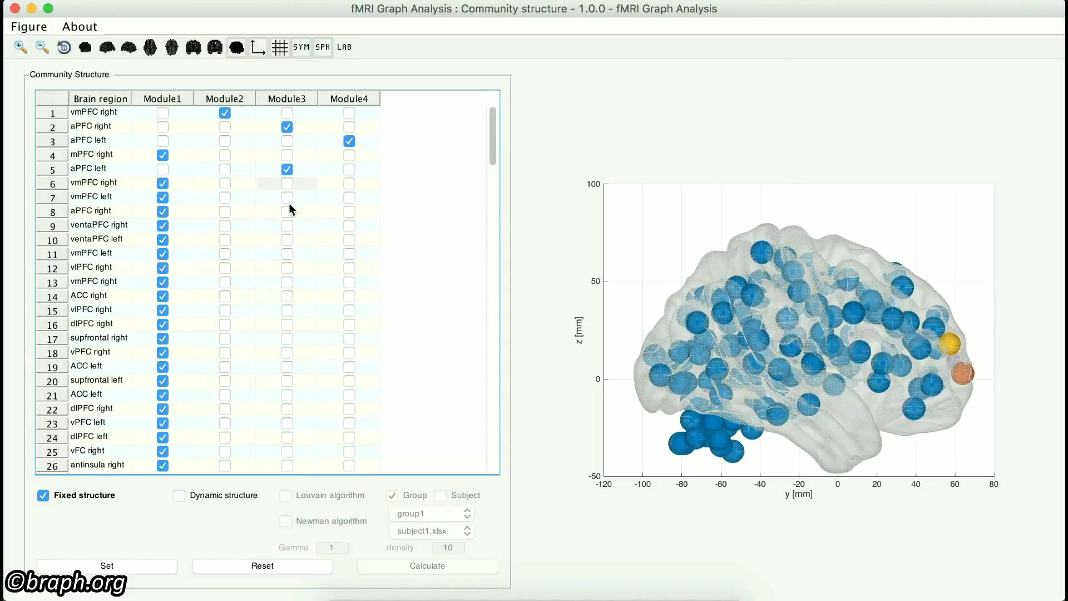
left_click(289, 198)
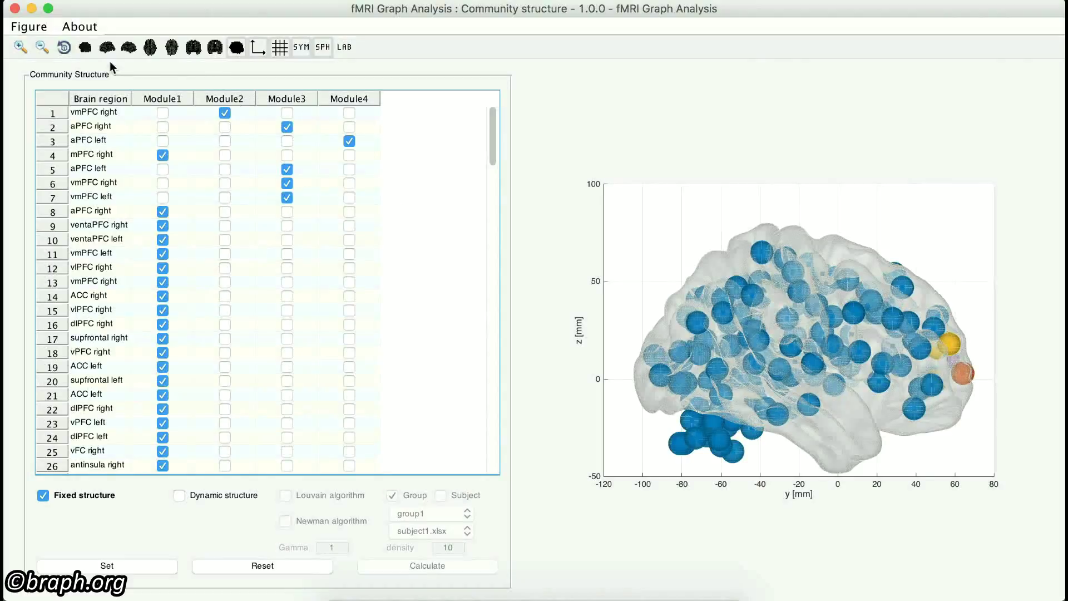
View the module coloring on the brain in 3D and from below.
left_click(86, 49)
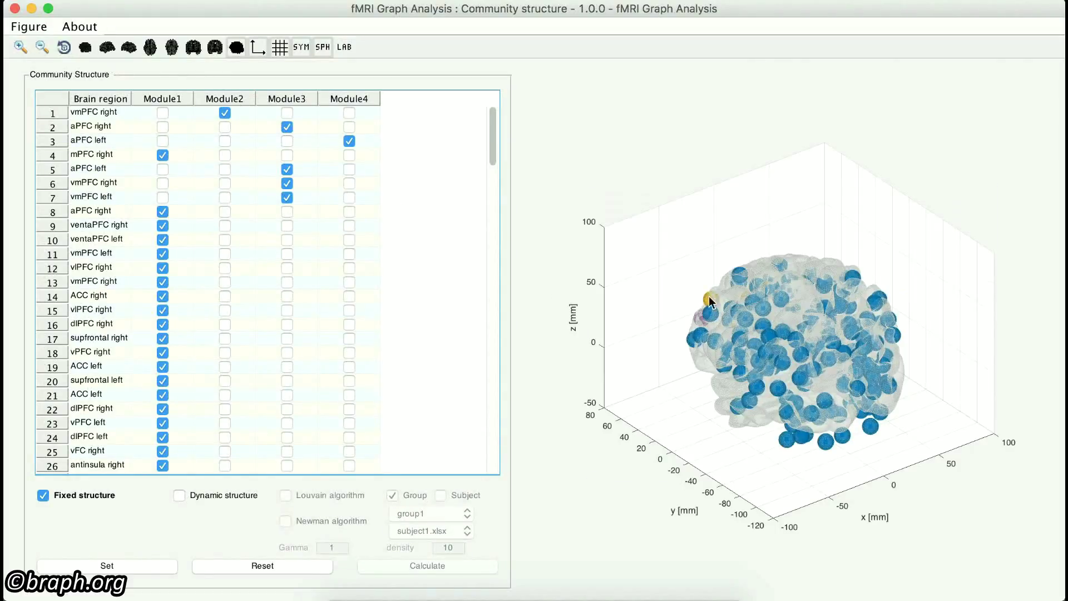
left_click(172, 47)
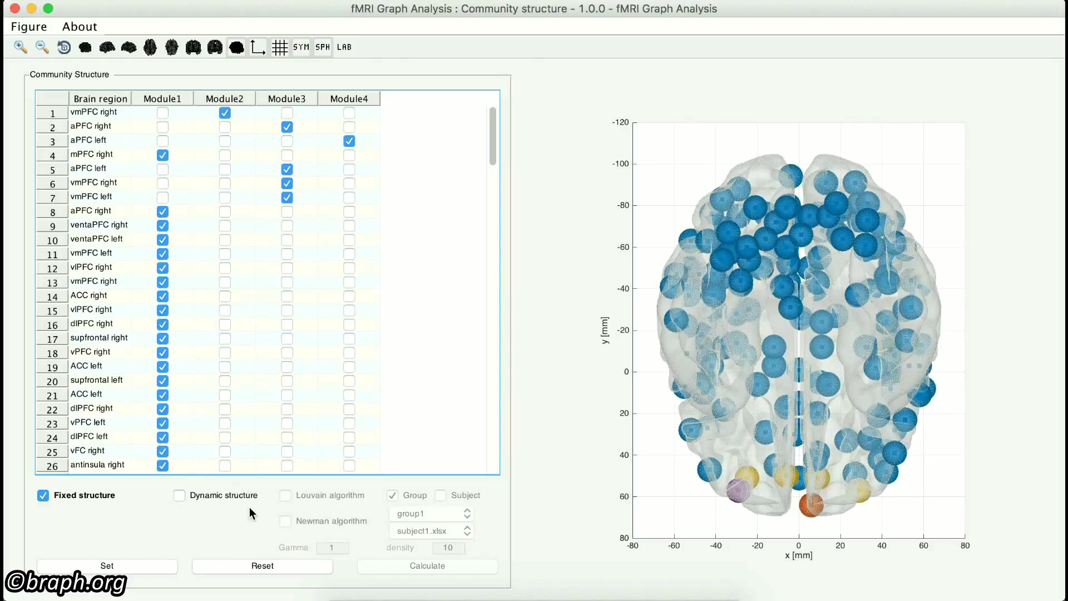
Switch the community structure to dynamic, try the Newman algorithm and return to the Louvain algorithm.
left_click(45, 492)
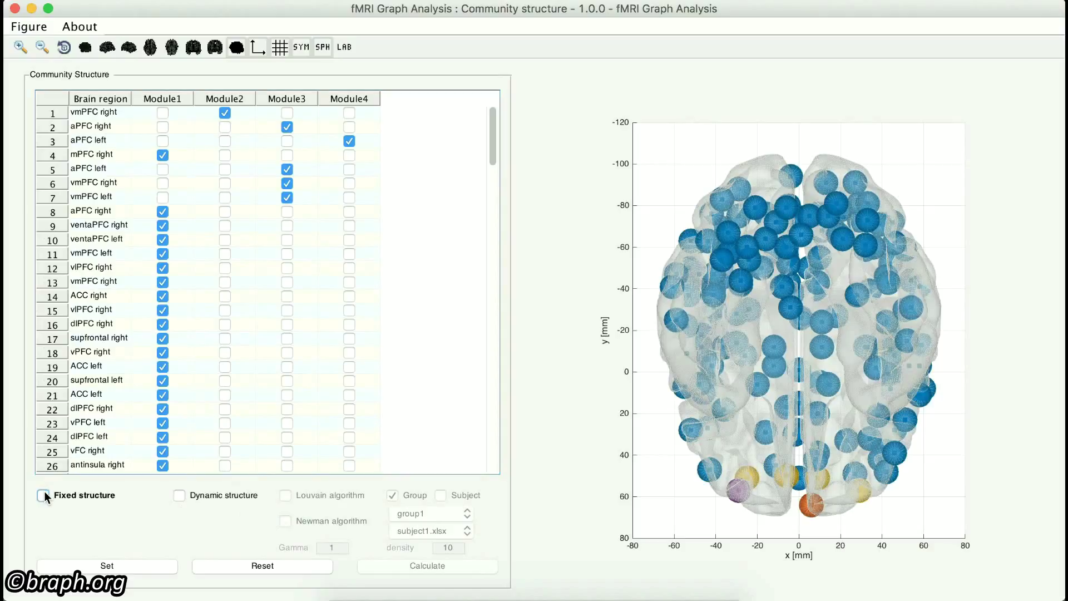
left_click(183, 495)
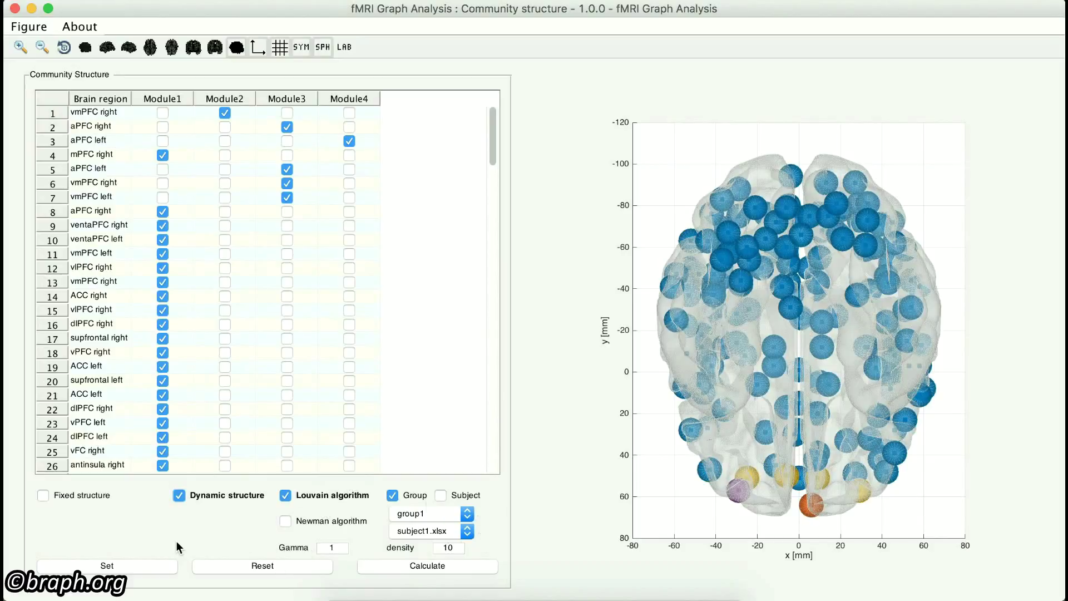
left_click(285, 522)
left_click(286, 496)
Set gamma to 1.01 and density to 50 for the Louvain calculation.
left_click(337, 547)
type("1.01")
key("Return")
left_click(457, 548)
type("50")
key("Return")
left_click(470, 514)
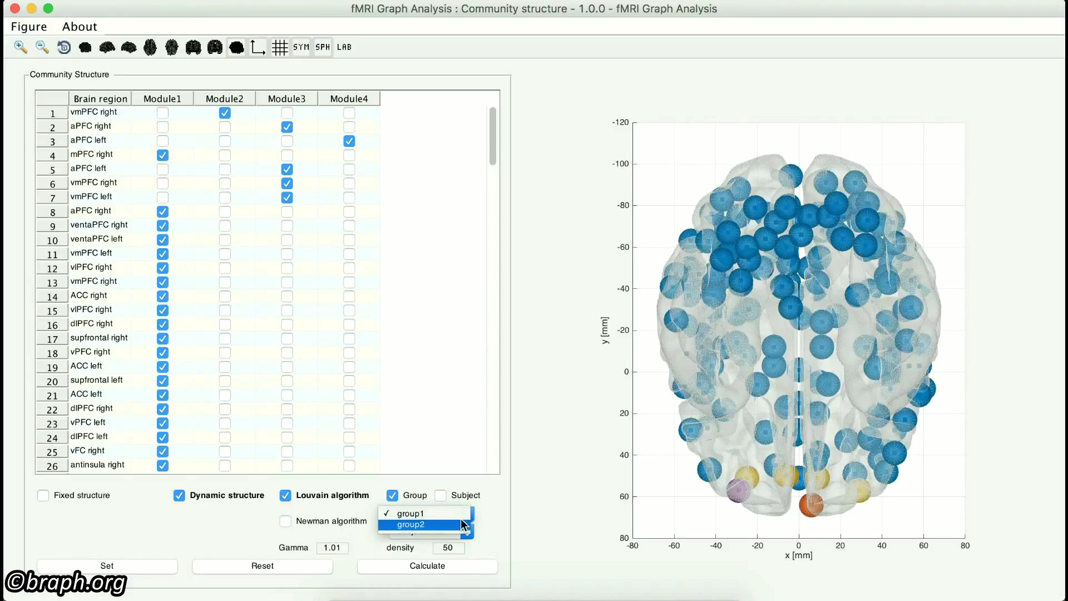
left_click(480, 517)
left_click(466, 531)
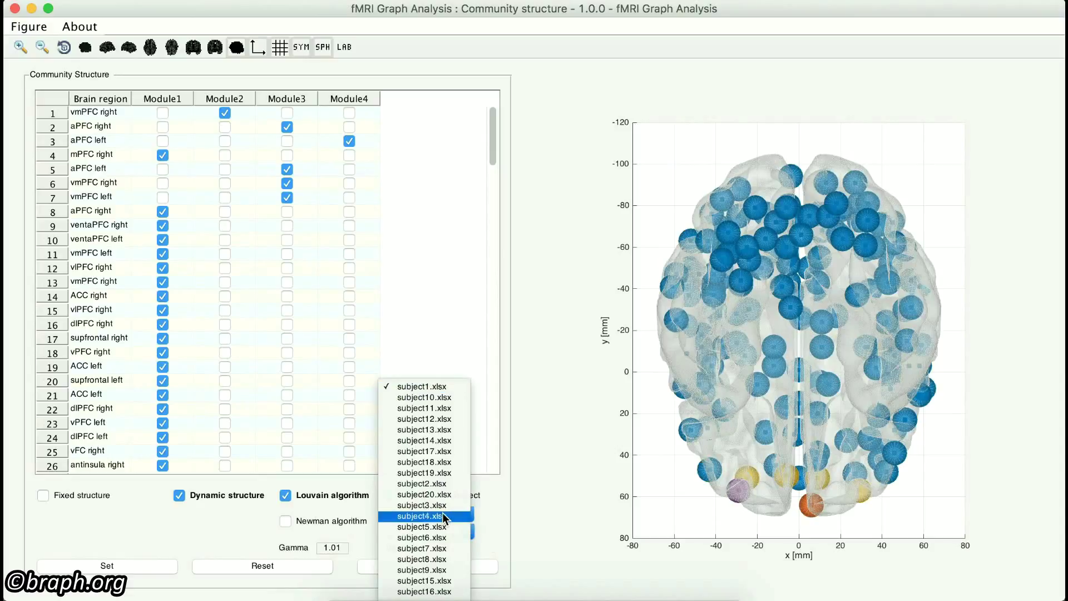
left_click(528, 528)
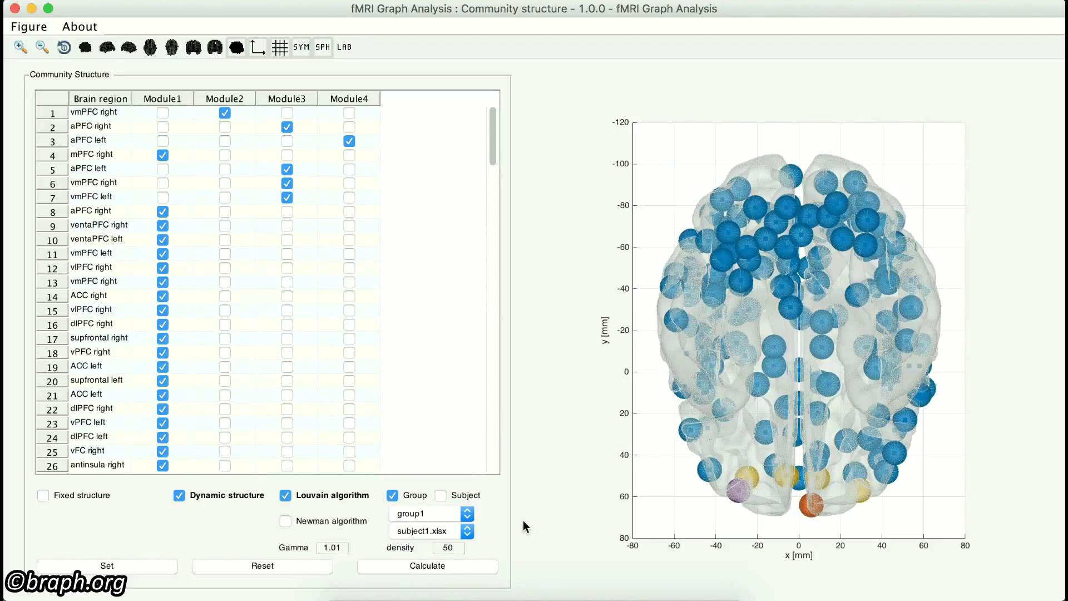
Calculate the Louvain community structure on a group basis, and reset the parameters to the last saved ones.
left_click(460, 495)
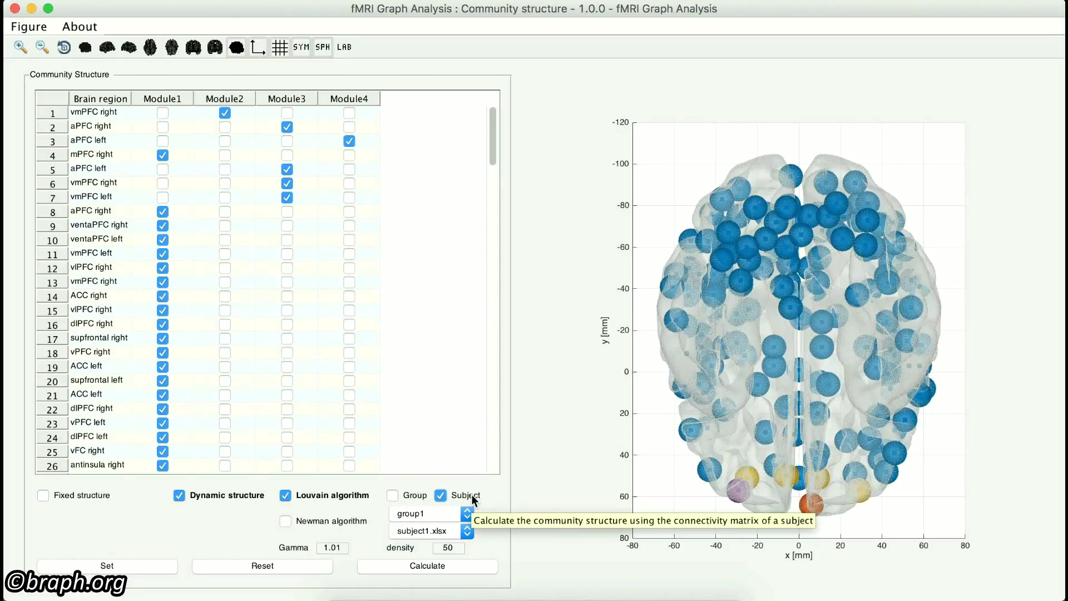
left_click(393, 495)
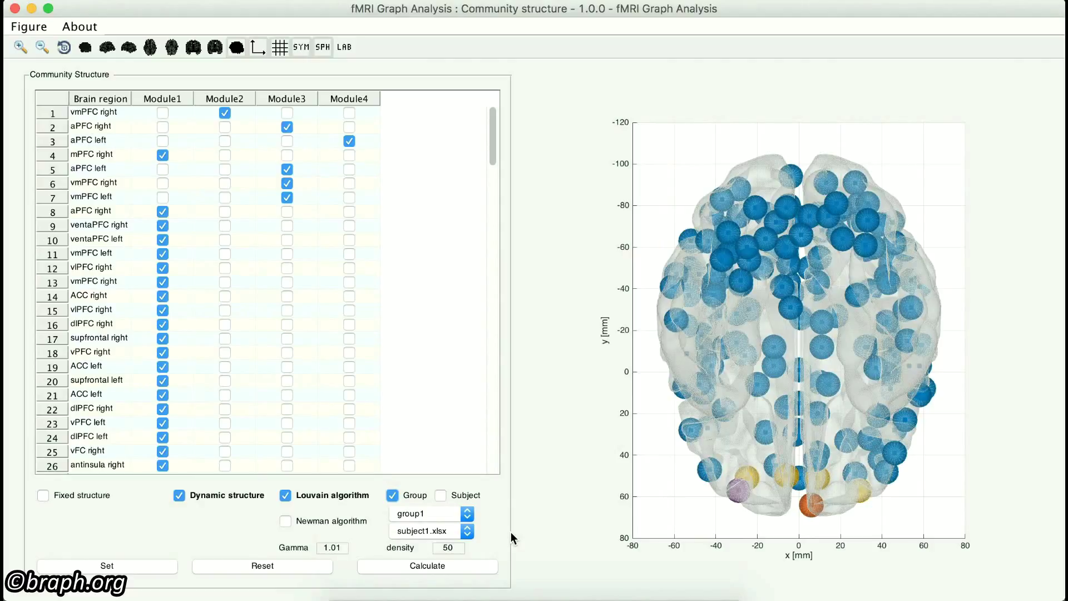
left_click(451, 567)
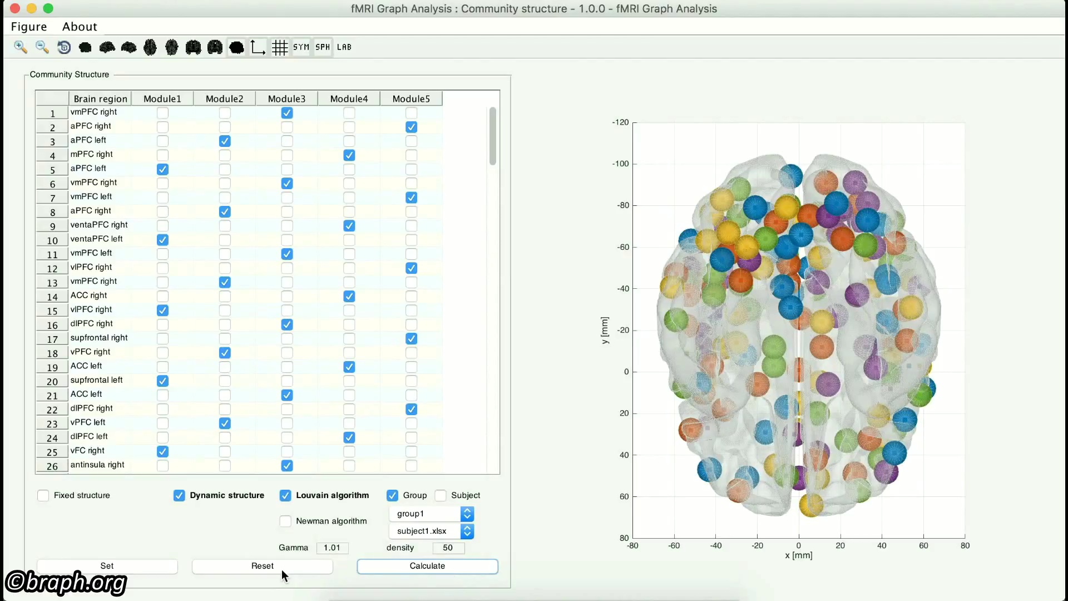
left_click(259, 566)
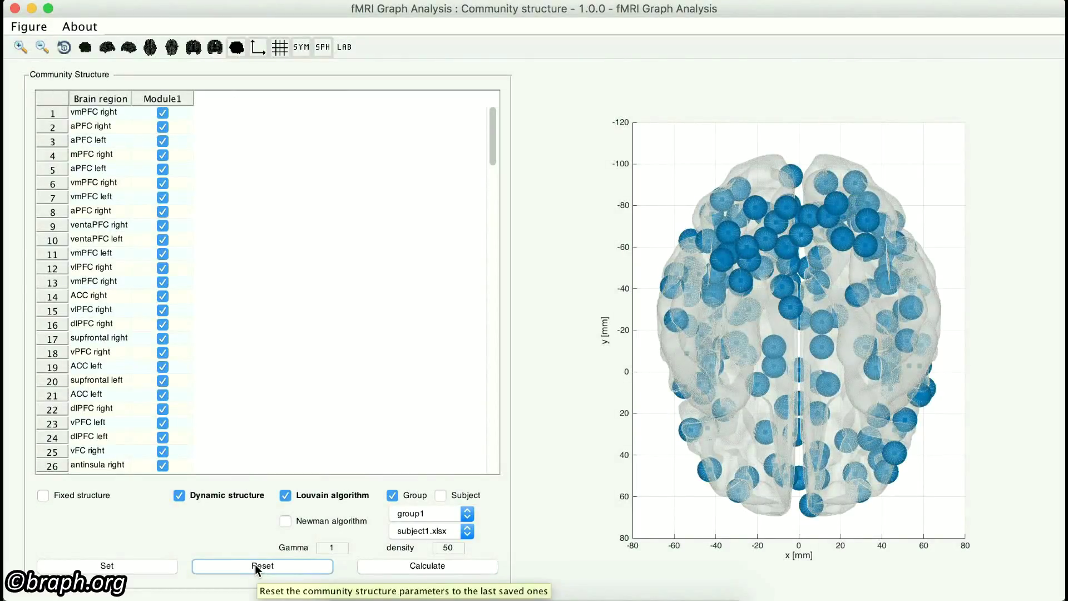
Calculate the communities for group1 with the Louvain algorithm and apply them to the analysis as a fixed structure.
left_click(129, 565)
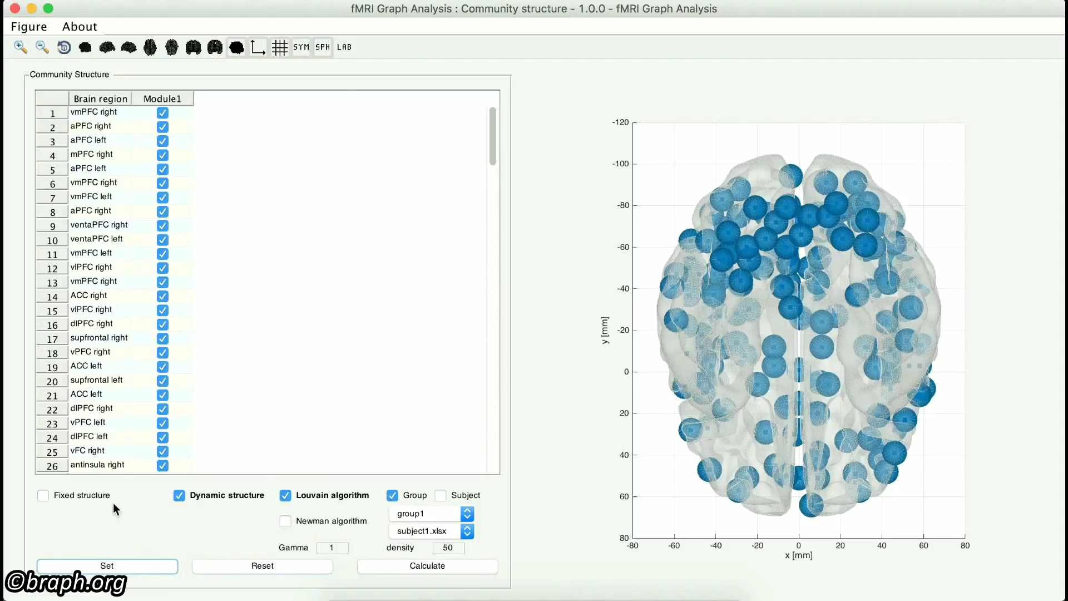
left_click(436, 510)
left_click(437, 509)
left_click(451, 569)
left_click(82, 492)
left_click(116, 563)
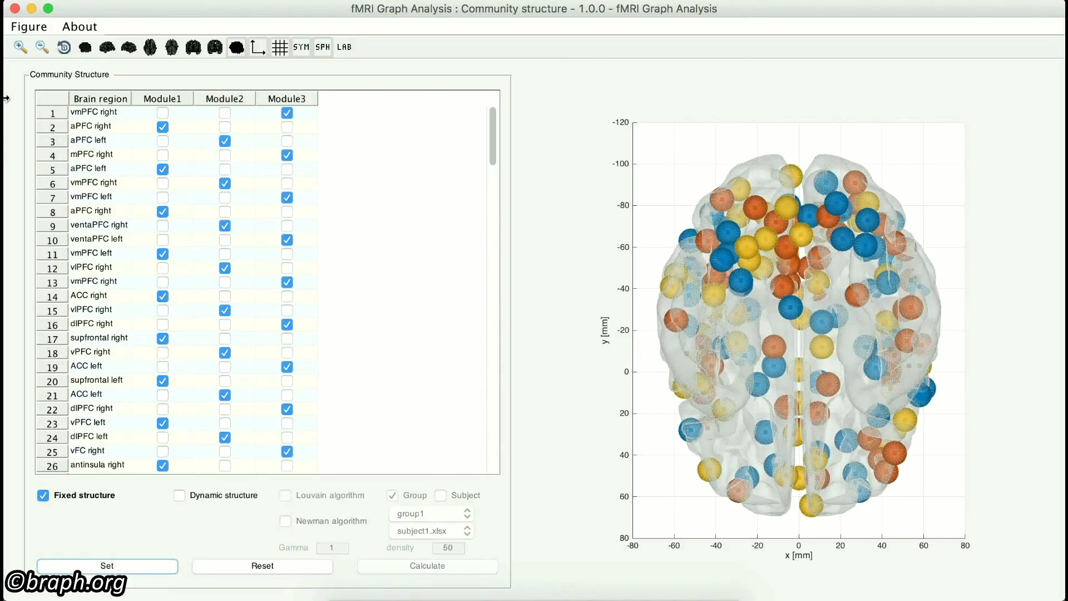
left_click(14, 8)
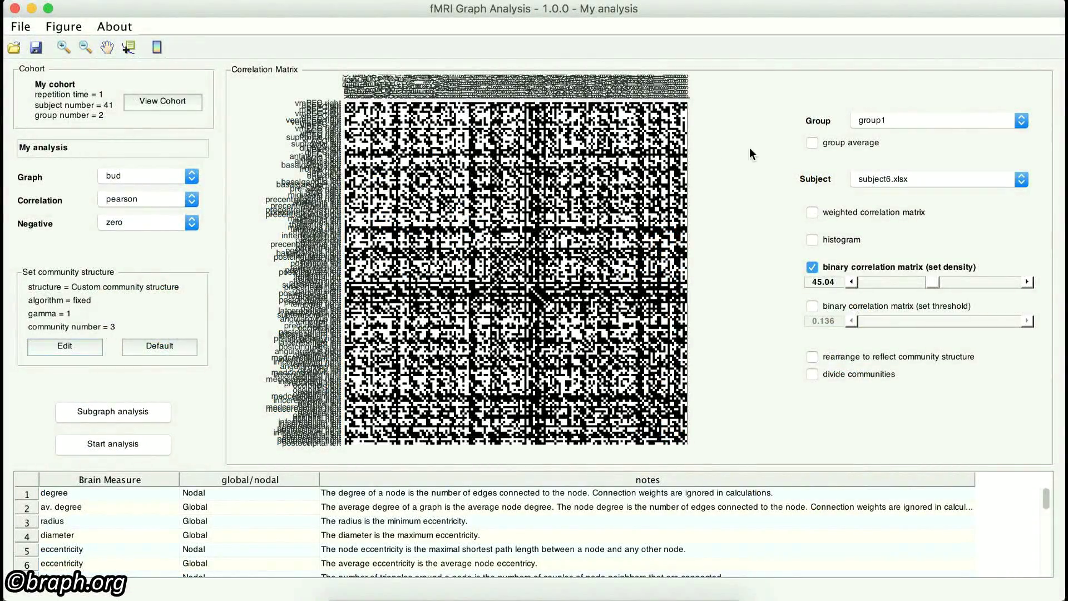
Show the weighted correlation matrix rearranged to reflect the community structure, with the communities divided.
left_click(826, 213)
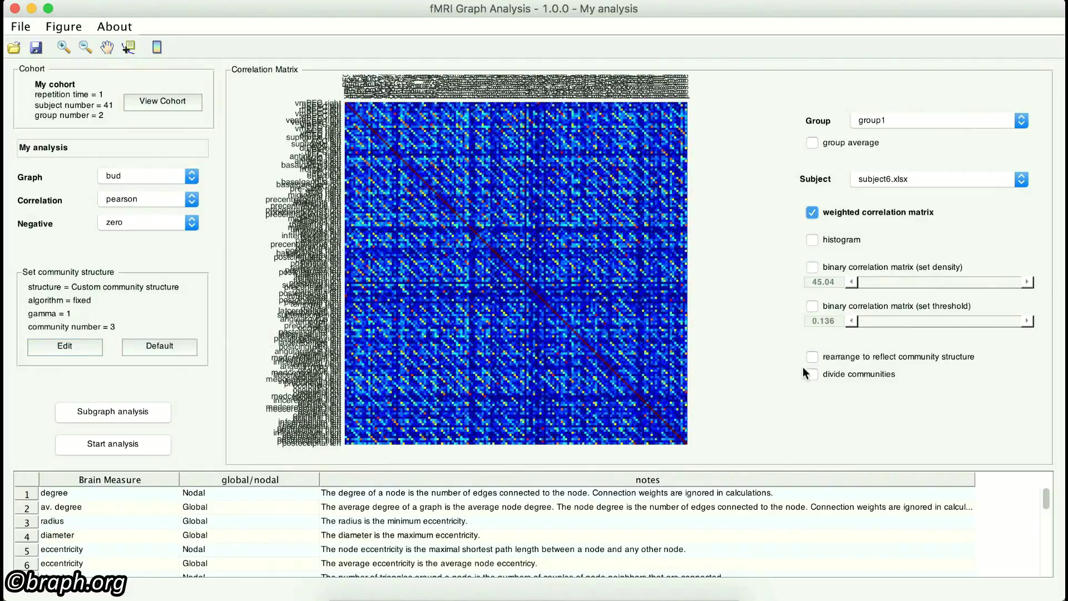
left_click(810, 354)
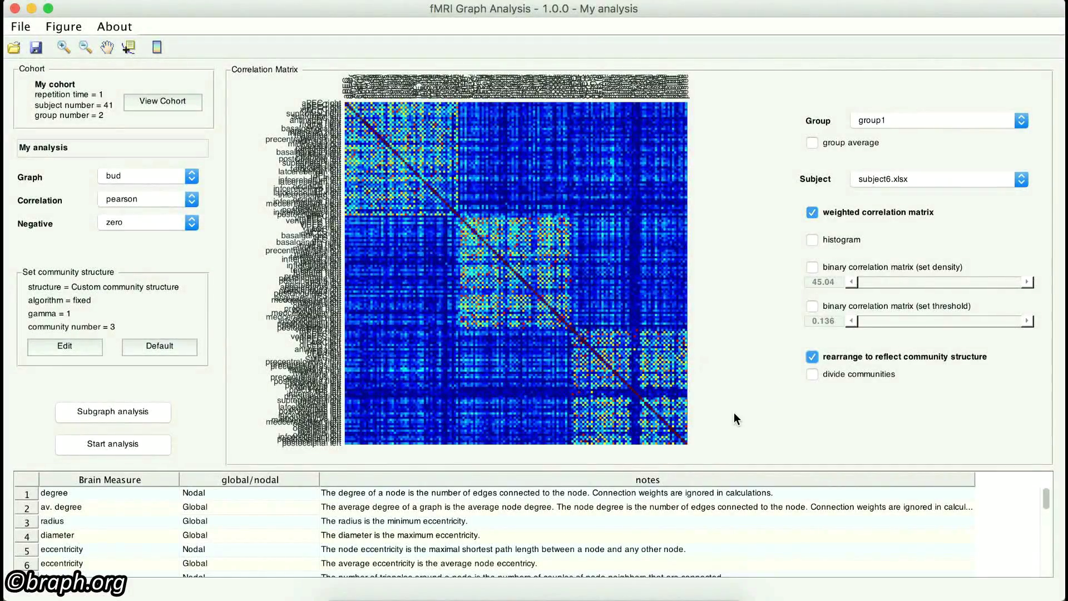
left_click(808, 374)
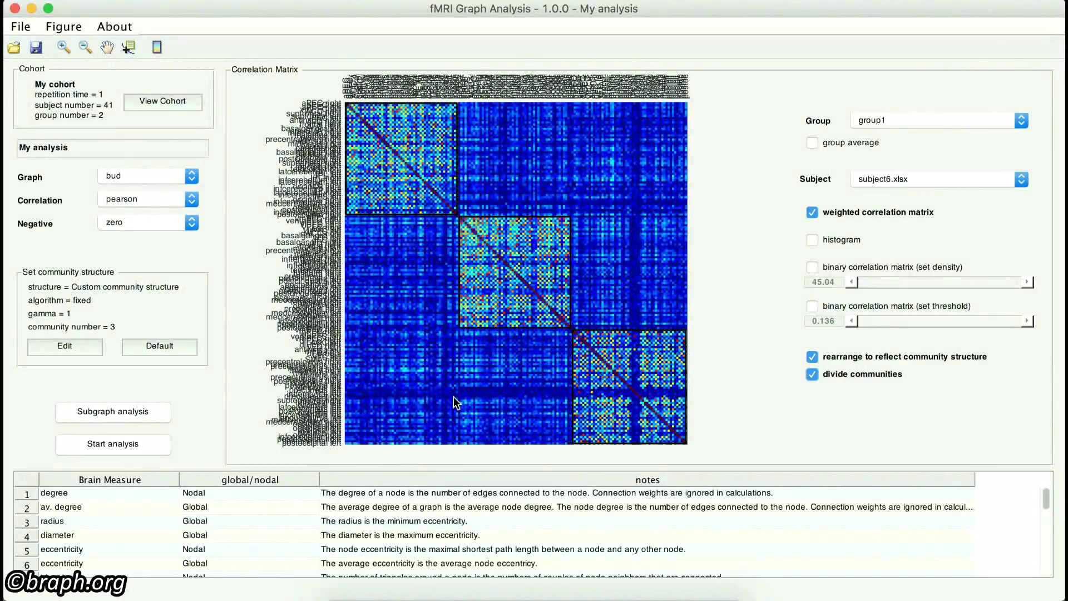
Open the subgraph analysis and maximize its window.
left_click(109, 415)
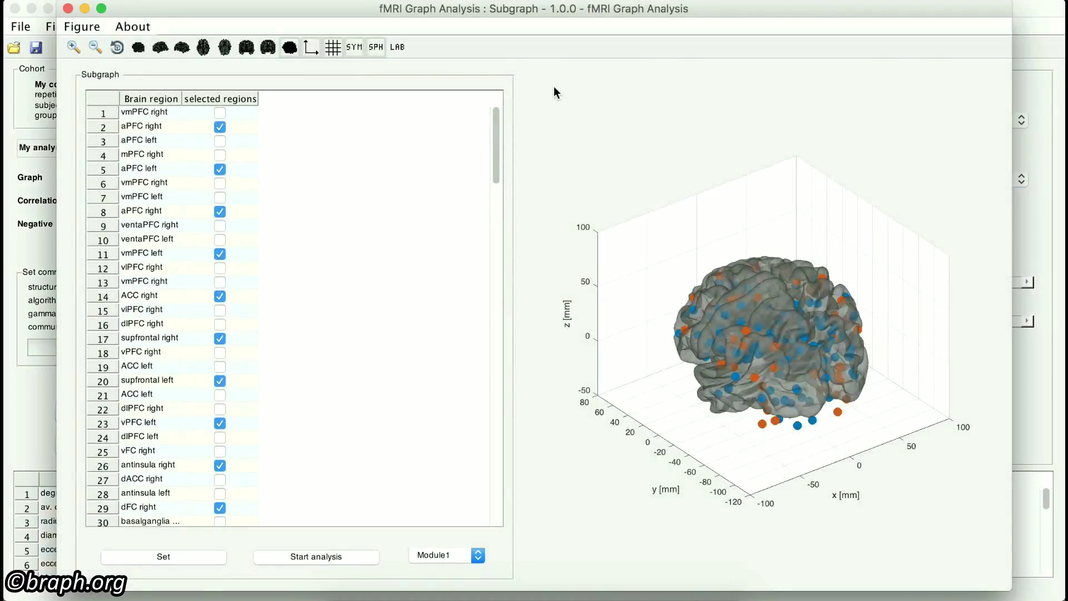
double_click(553, 15)
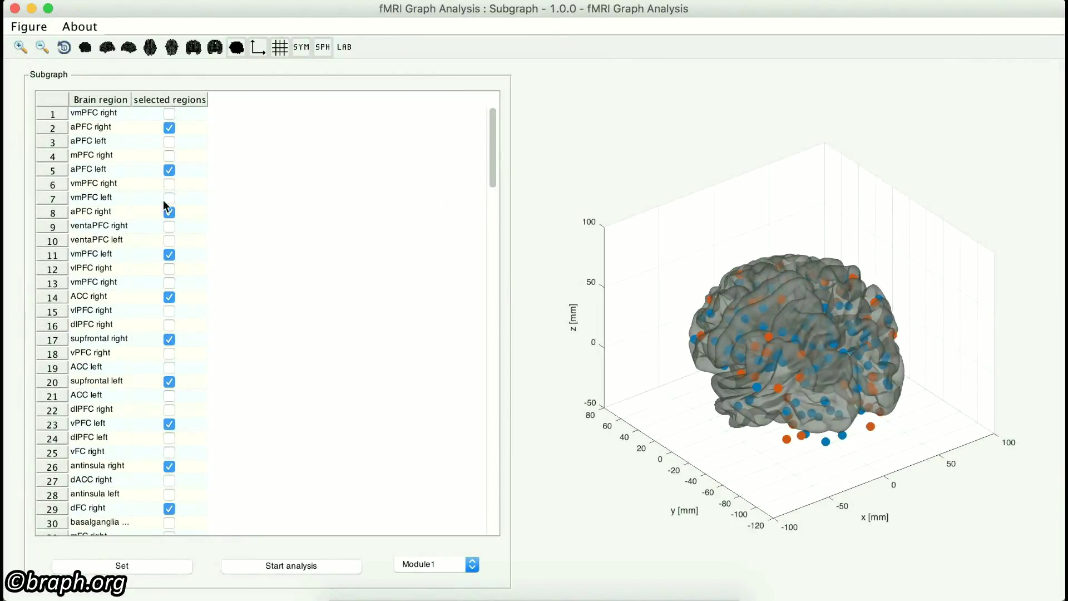
Try adding regions 3 and 4 to the selected subgraph regions, and deselect both again.
left_click(169, 142)
left_click(170, 157)
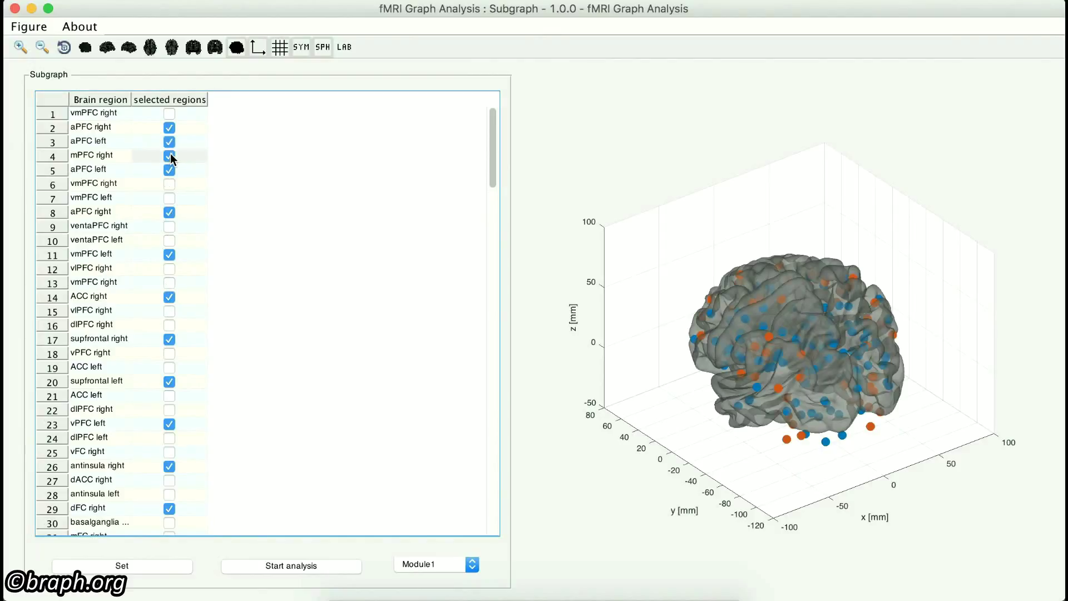
left_click(170, 157)
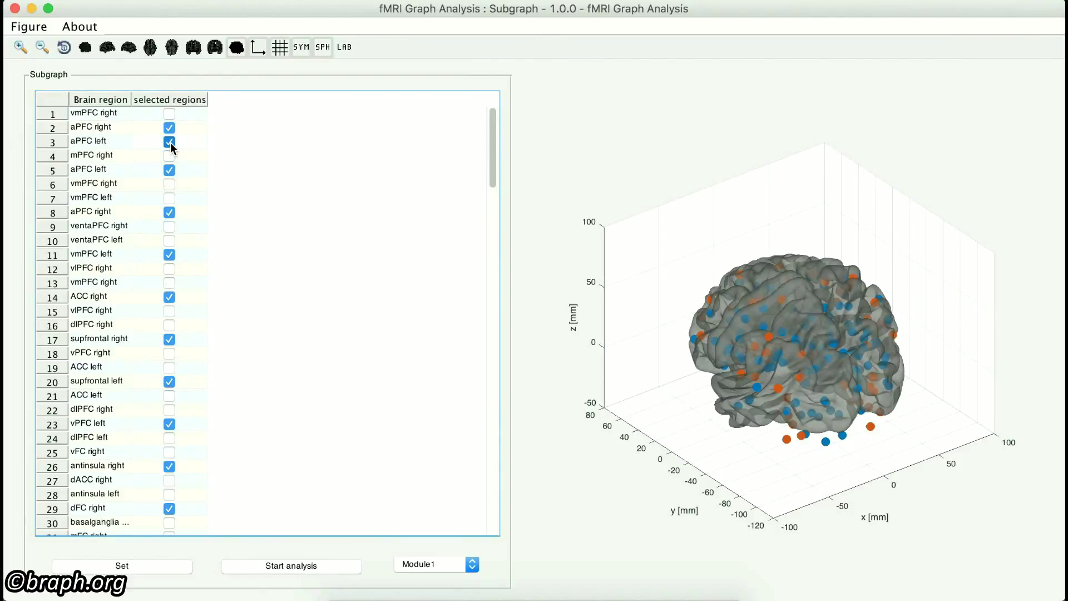
left_click(170, 142)
Try the Module2 regions for the subgraph, switch to the Module3 regions and set that selection.
left_click(448, 560)
left_click(459, 576)
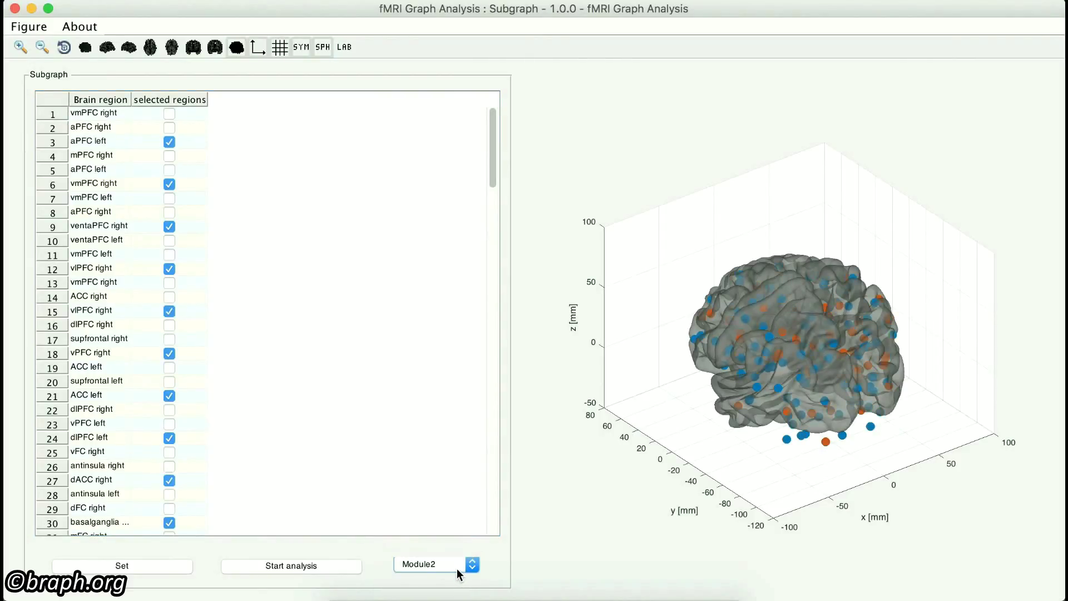
left_click(458, 570)
left_click(456, 572)
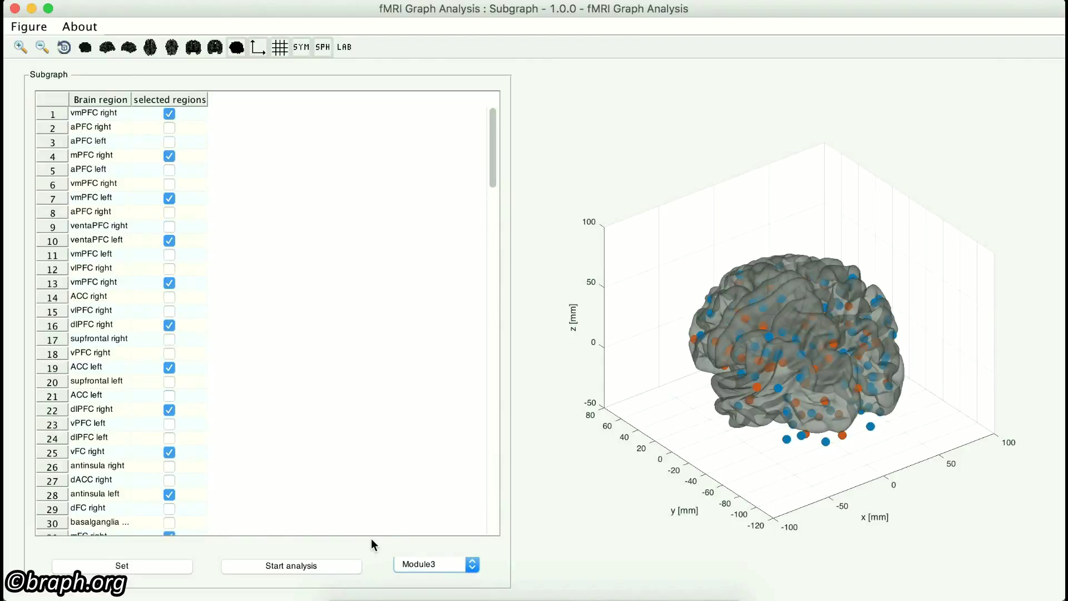
left_click(132, 570)
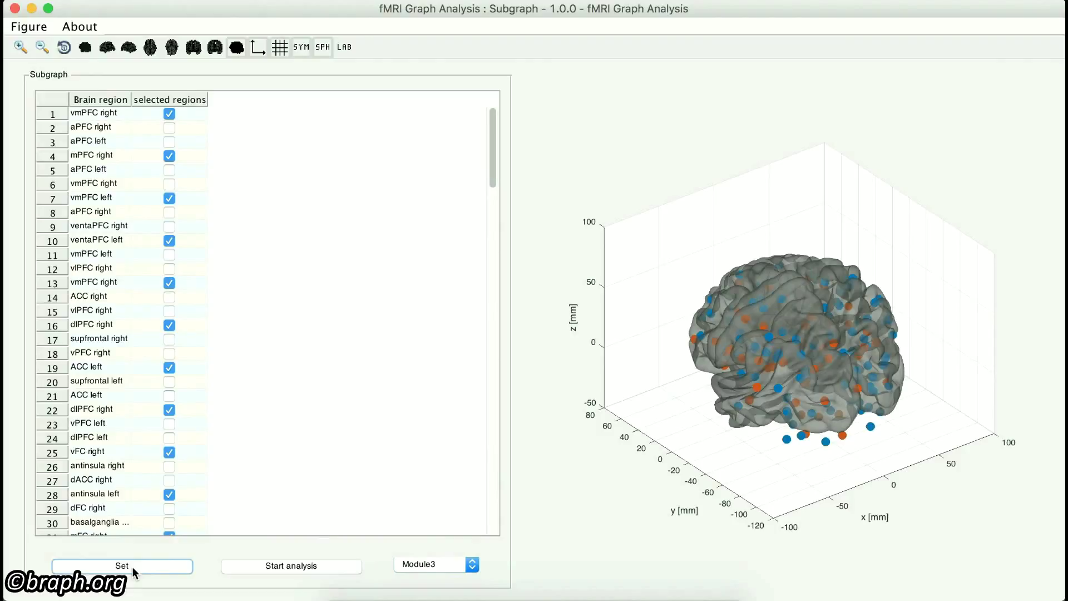
View the graph analysis of the Module3 subgraph, and close it together with the subgraph window.
left_click(274, 566)
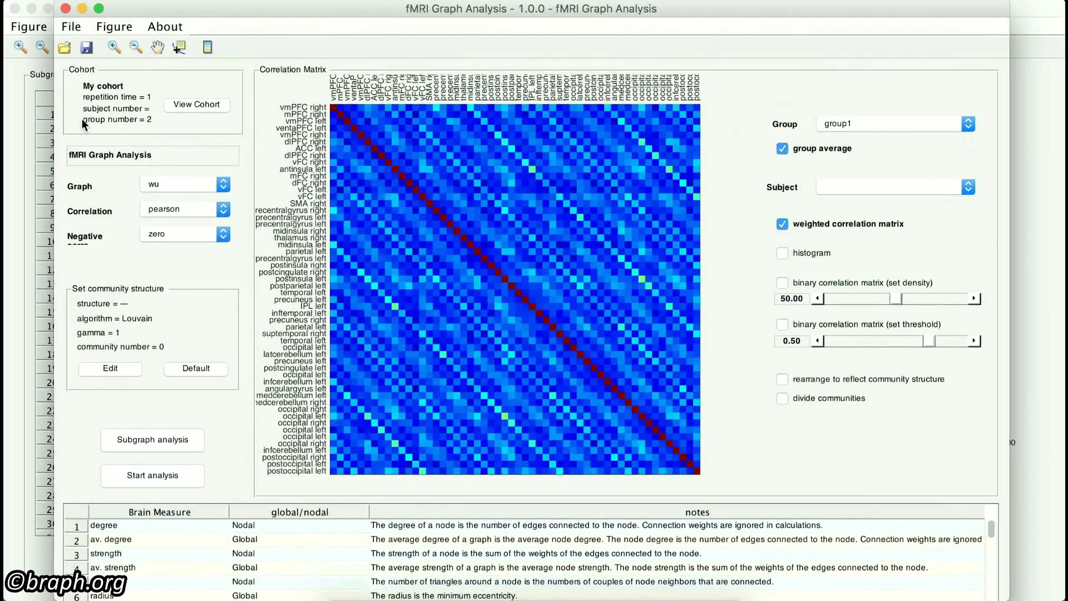
left_click(65, 8)
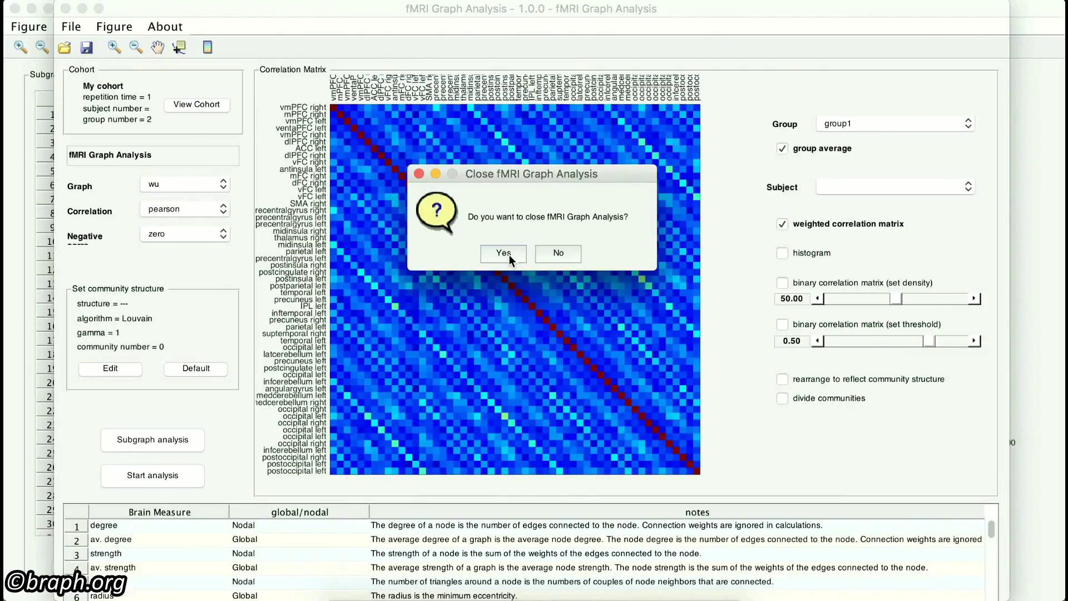
left_click(509, 254)
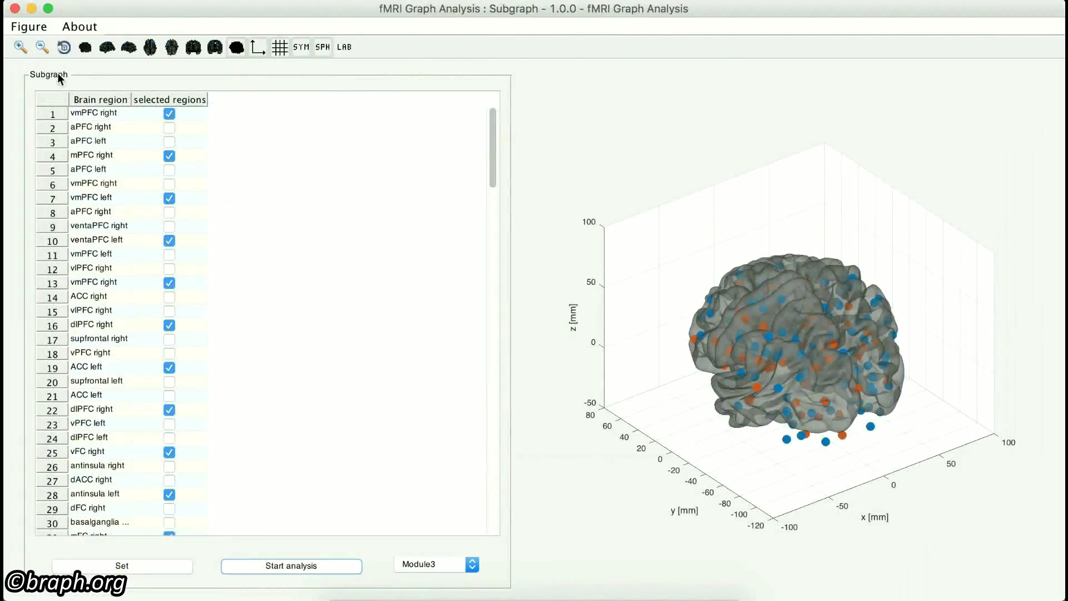
left_click(15, 8)
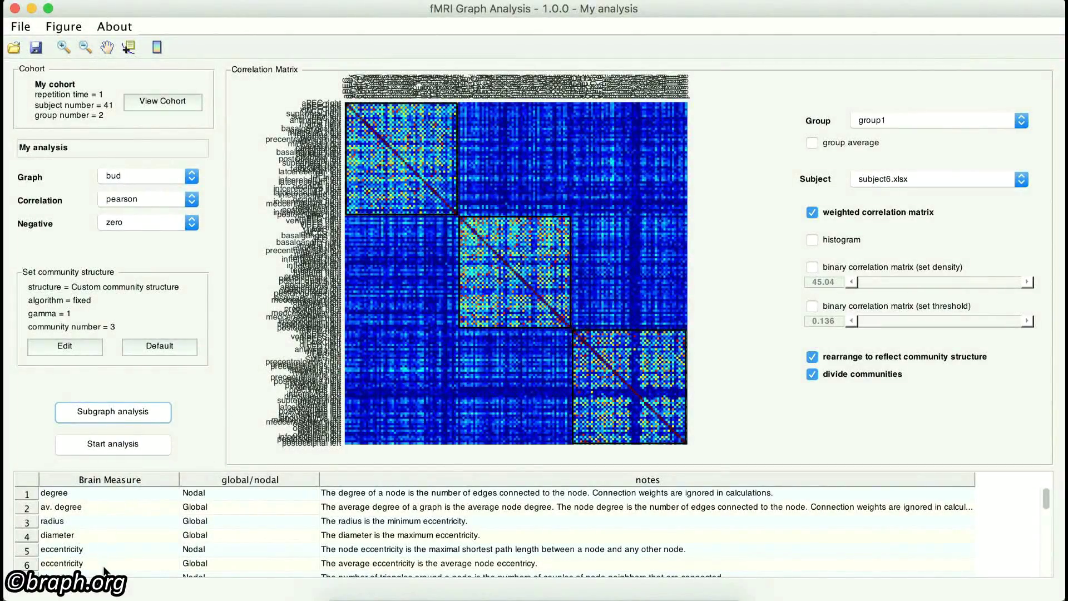
Examine the nodal and global brain measures, comparing the list for the wu graph with the one for bud.
left_click(227, 493)
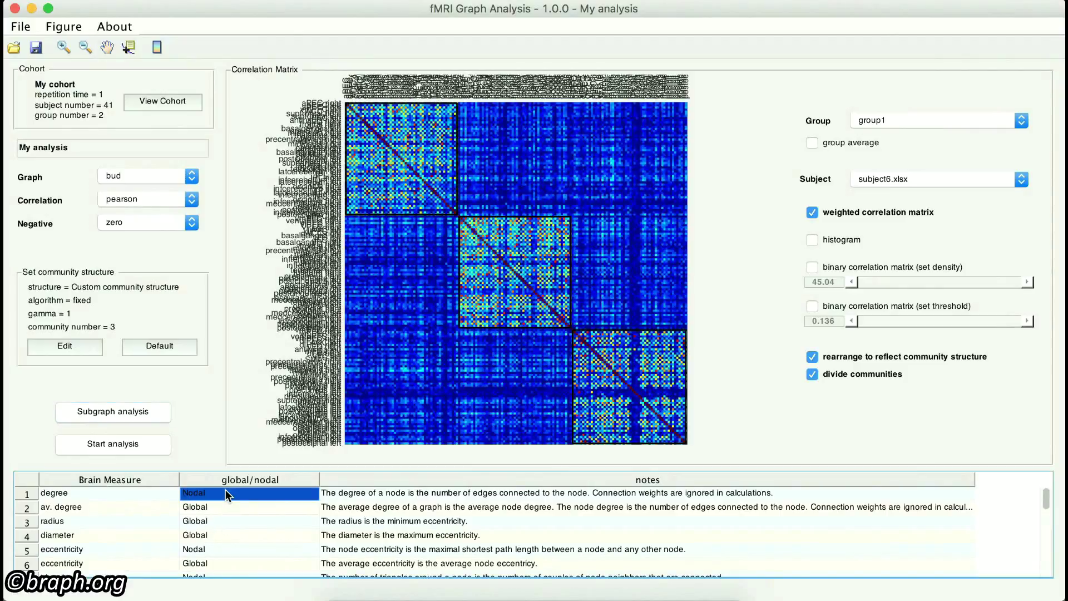
left_click(231, 505)
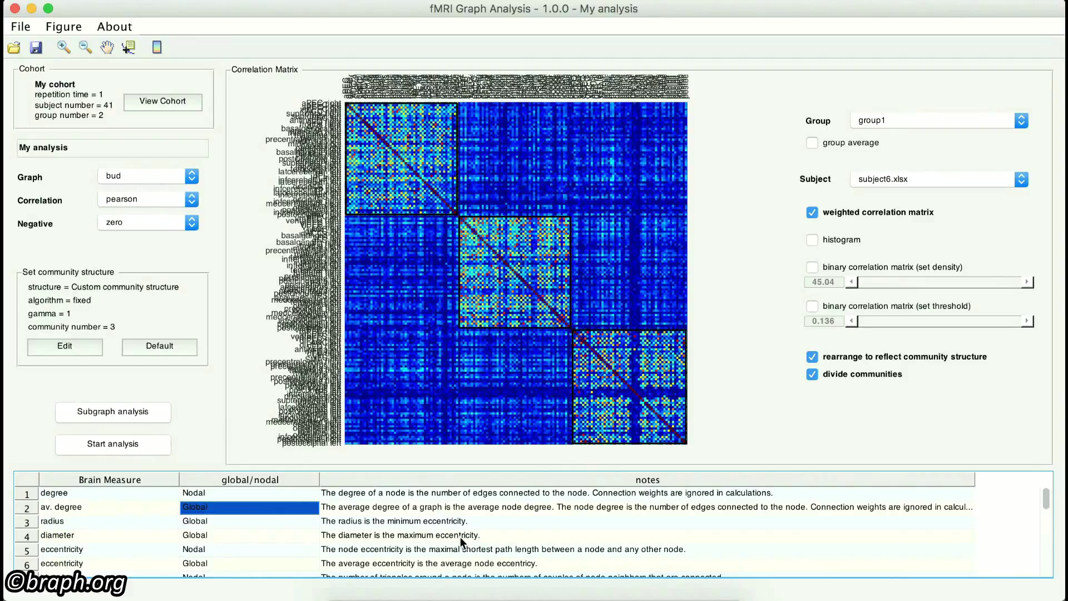
left_click(193, 172)
left_click(175, 156)
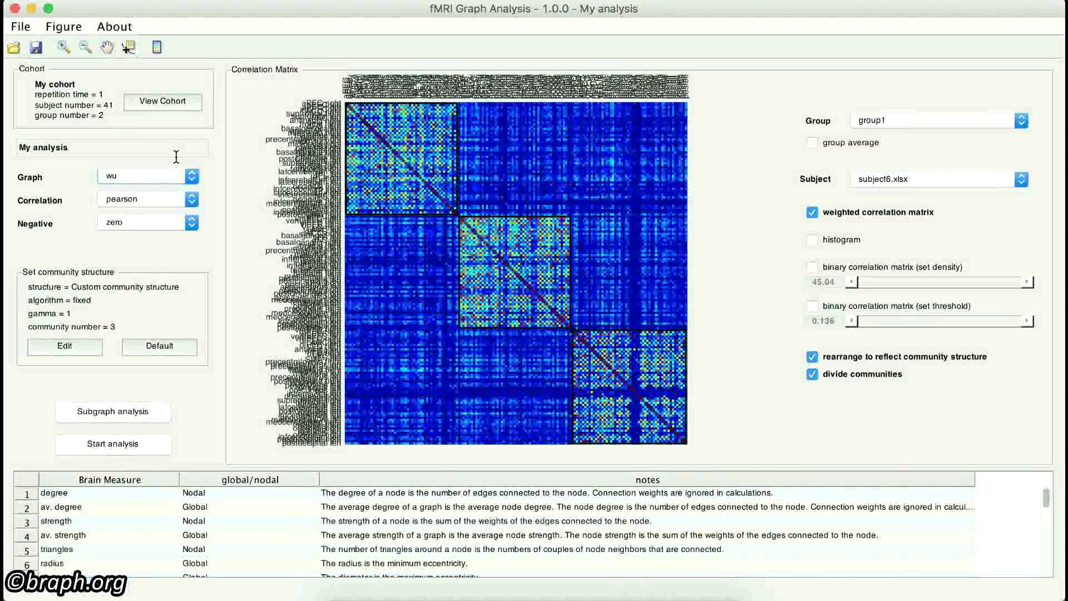
left_click(193, 176)
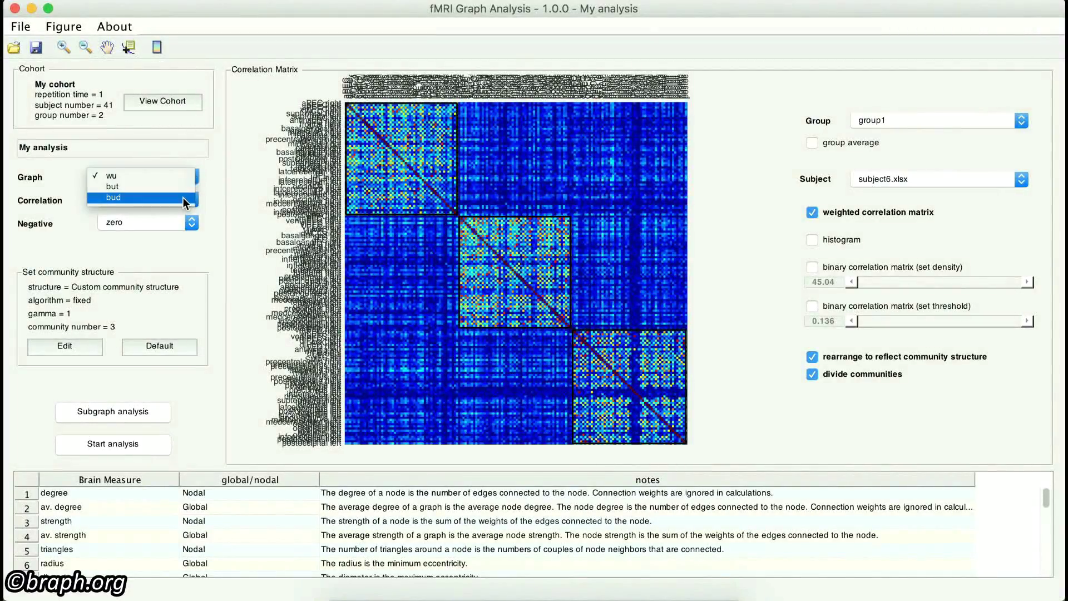
left_click(183, 198)
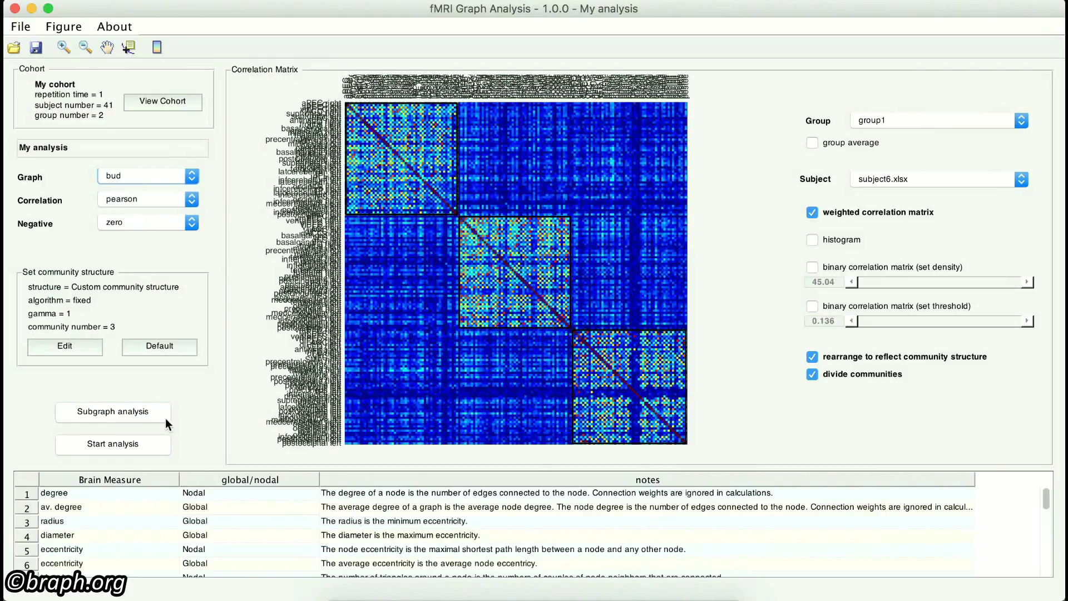
Save the graph analysis as my_analysis in .fga format in the fMRI folder.
left_click(35, 48)
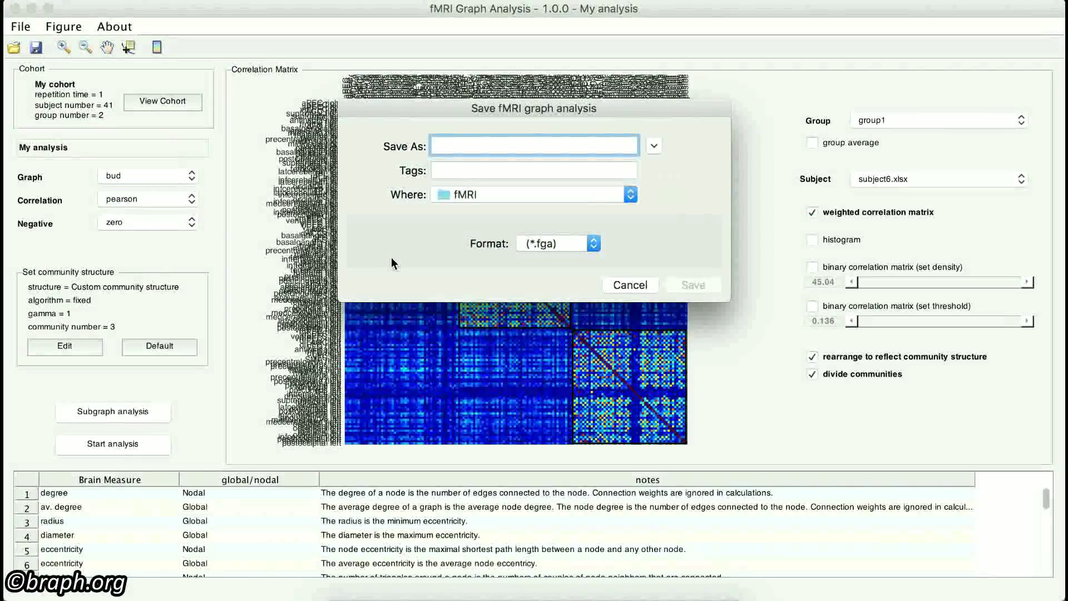
type("my")
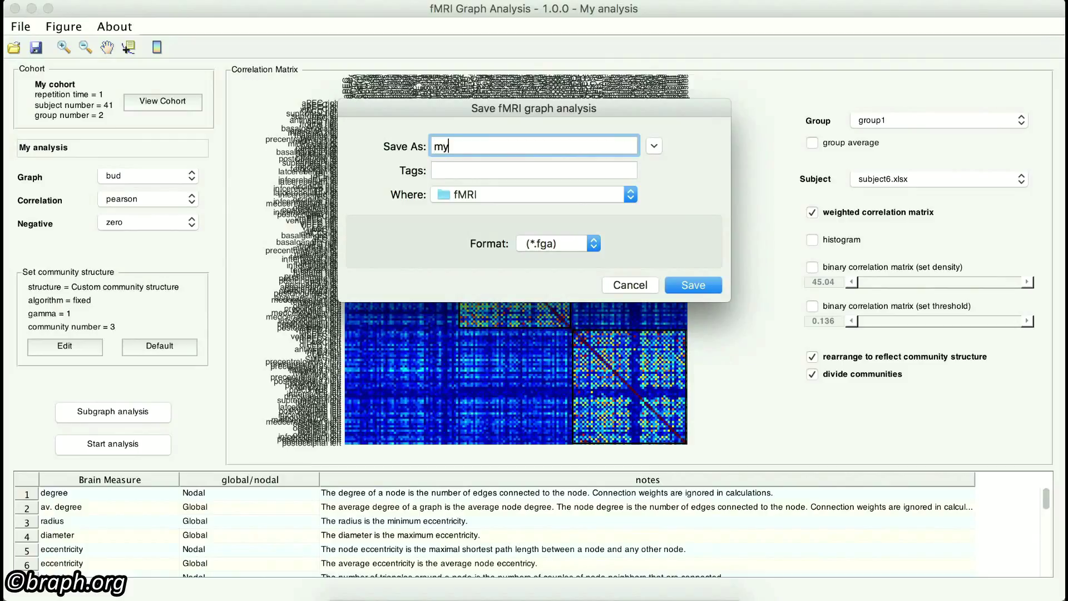
type("_analysis")
left_click(685, 285)
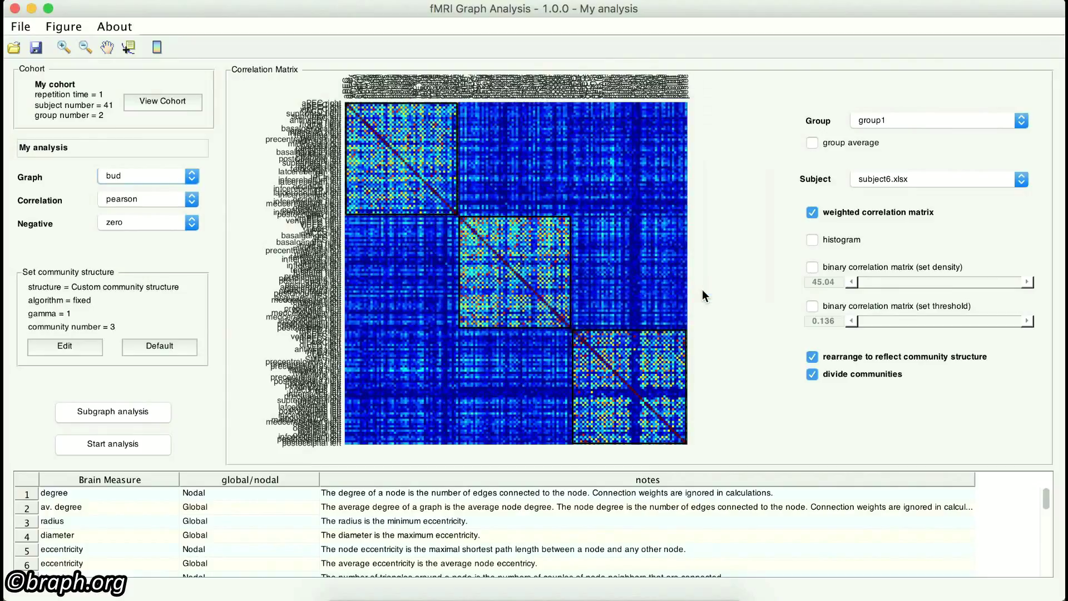